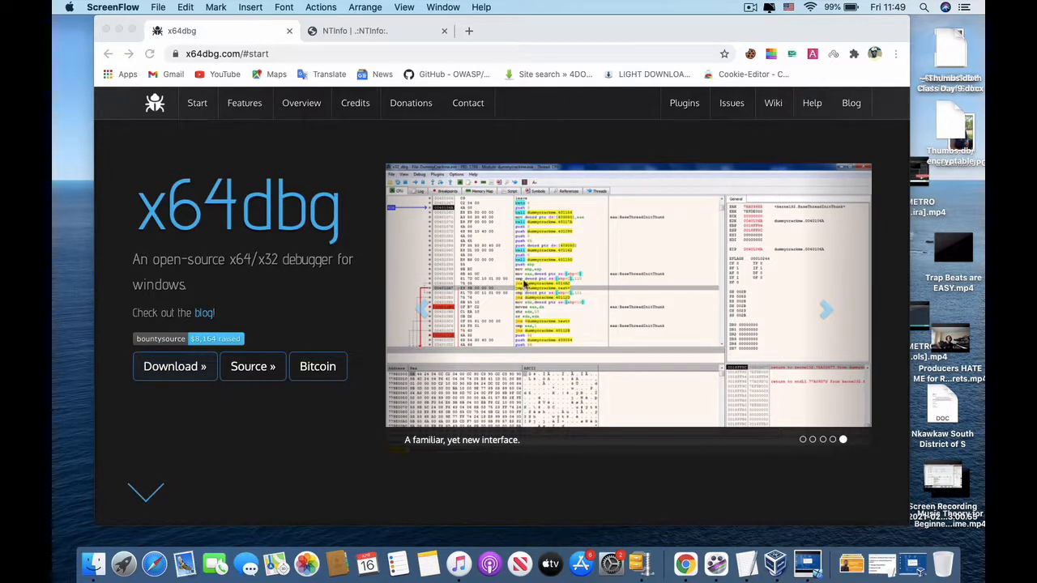
View the NTInfo page for Detect It Easy, check the Topics note in TextEdit, and return to the x64dbg page in Chrome
click(361, 31)
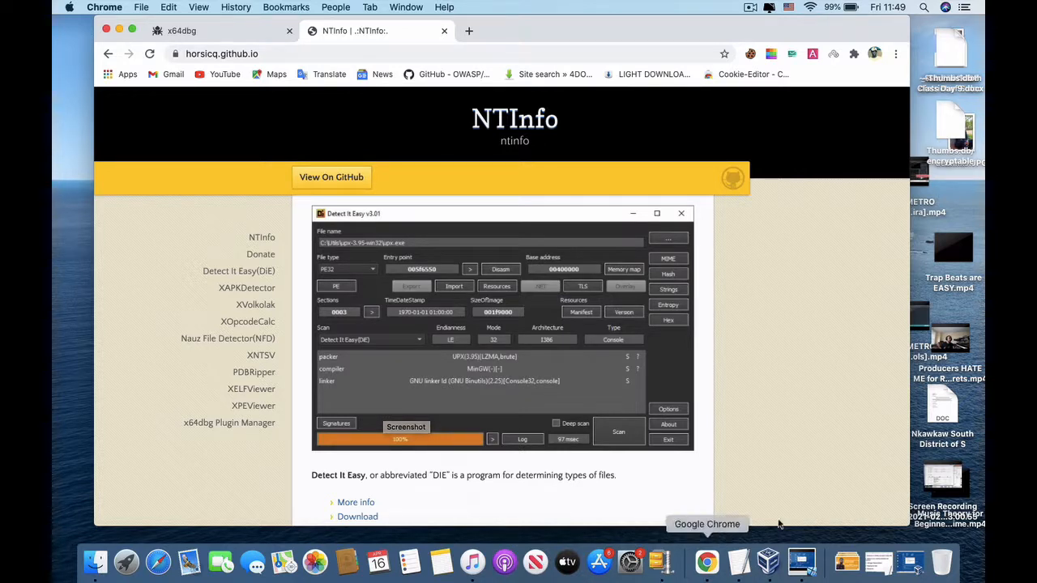
click(740, 561)
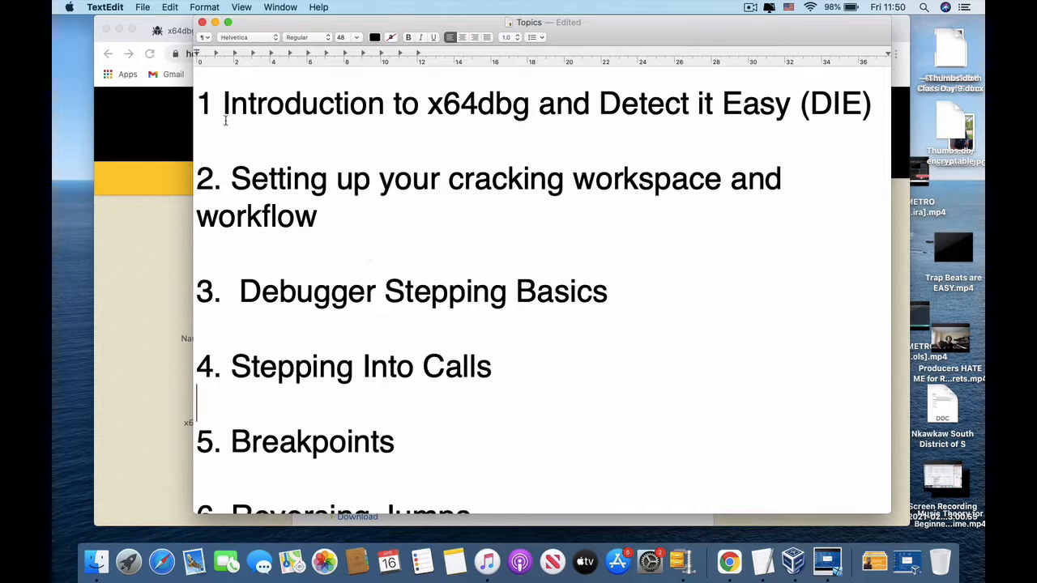
click(216, 23)
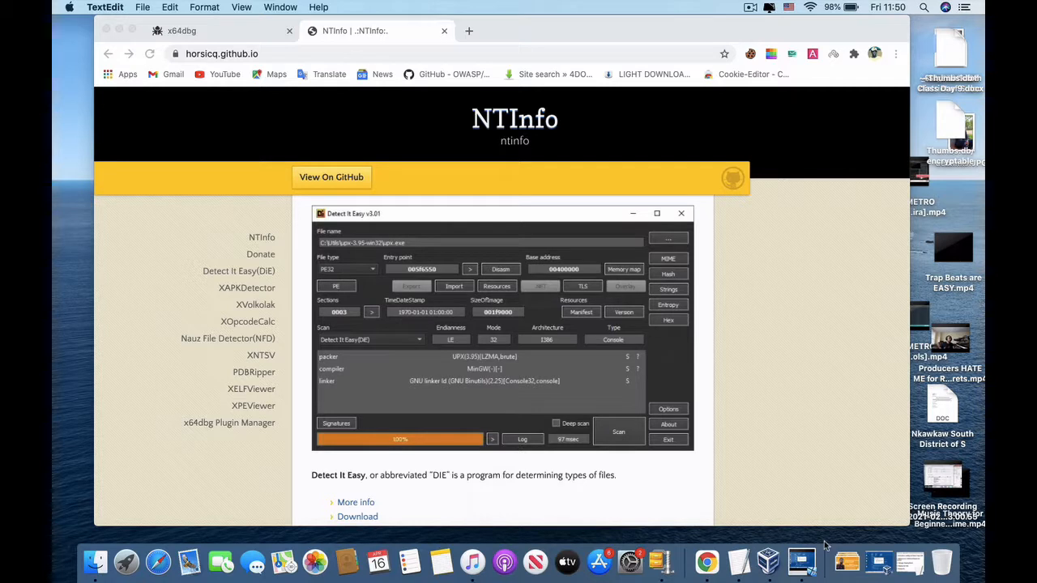
click(206, 28)
click(206, 30)
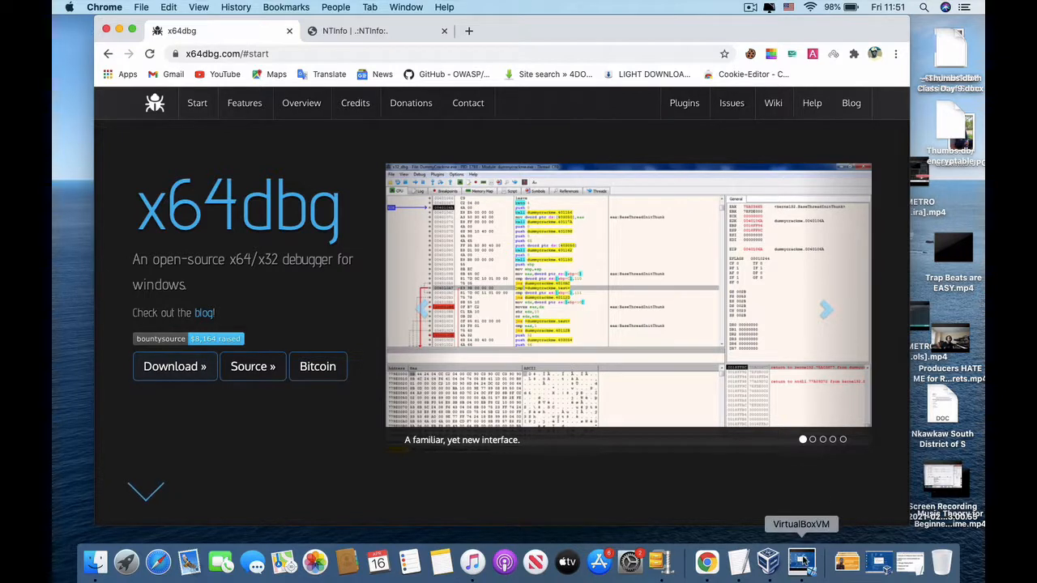
Switch to the IE10 - Win7 virtual machine in VirtualBox, dismiss its warning, and put it into full-screen mode
click(802, 561)
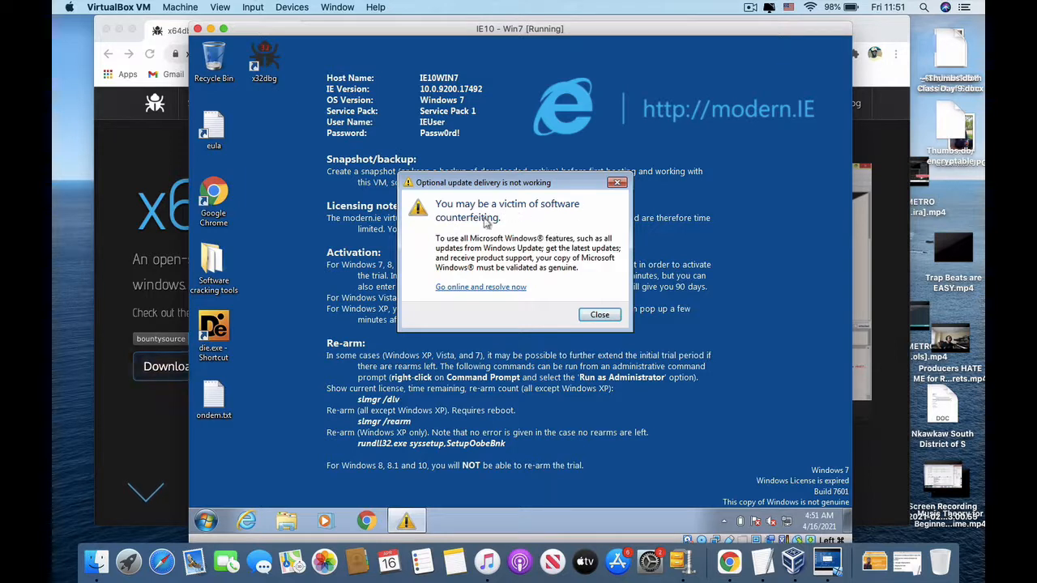
click(599, 315)
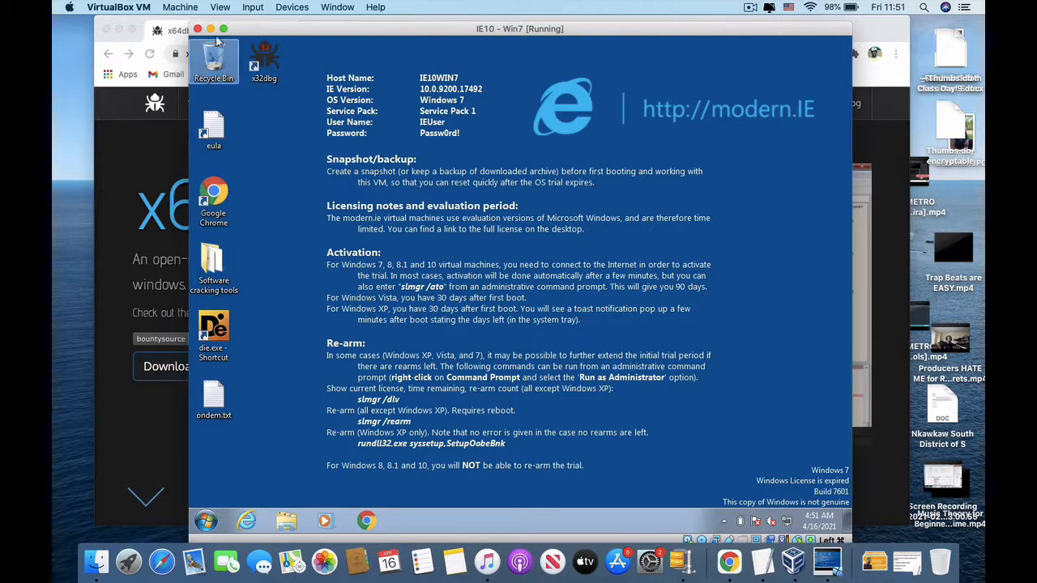
mouse_move(224, 29)
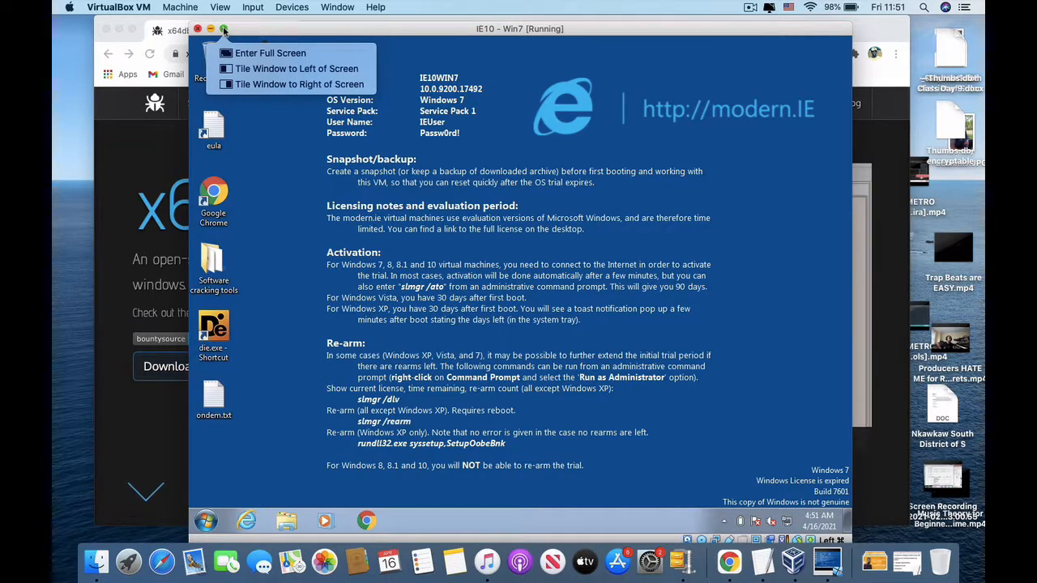
click(223, 30)
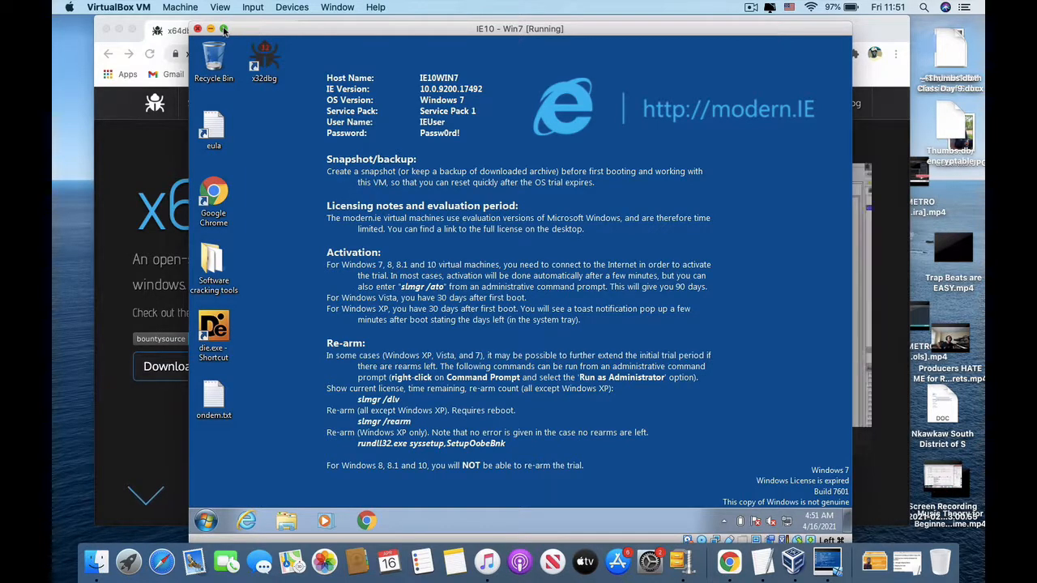
mouse_move(225, 30)
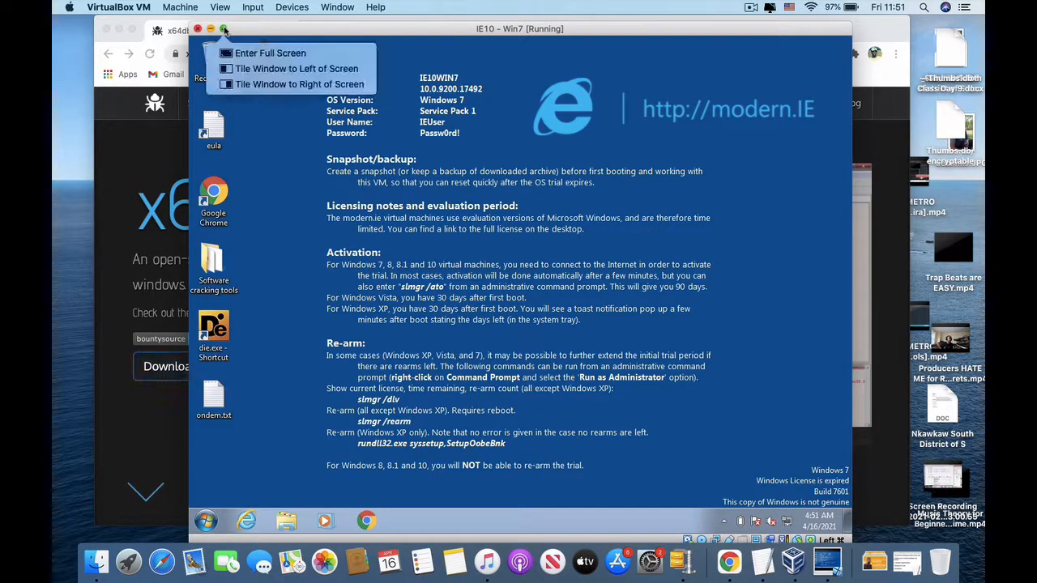
click(224, 30)
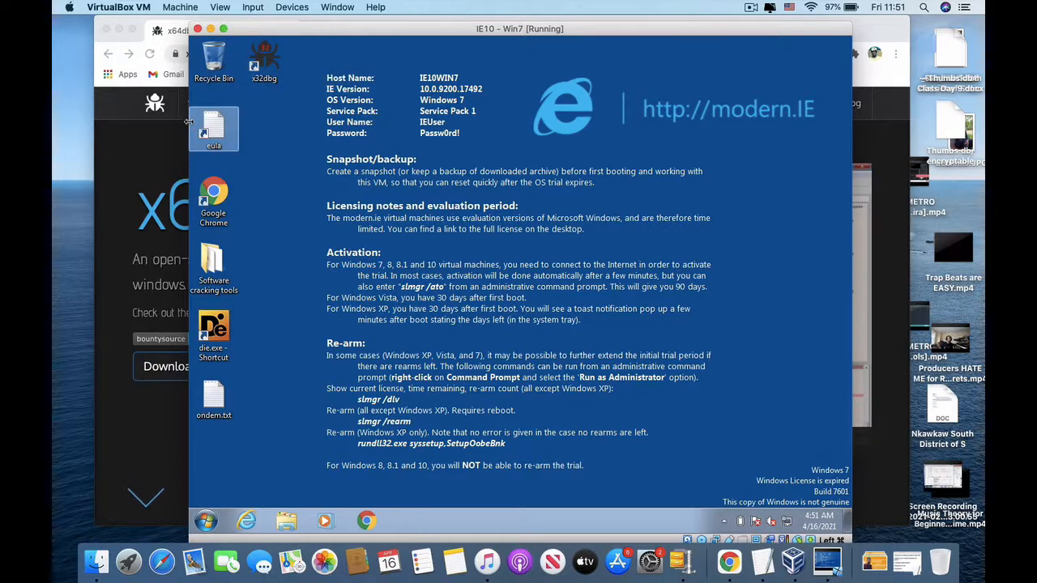
drag(187, 121, 212, 127)
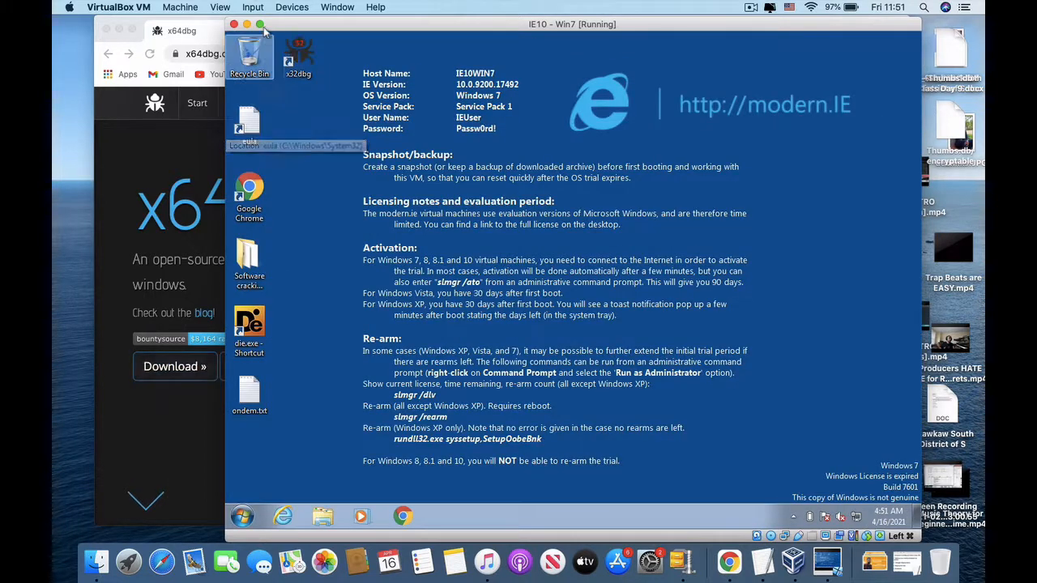
click(260, 24)
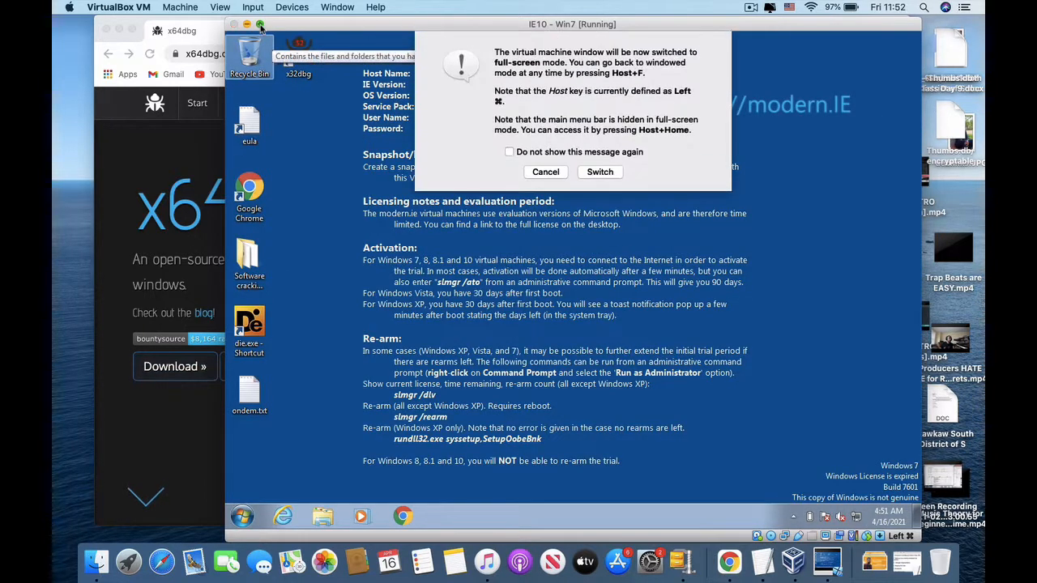
click(600, 171)
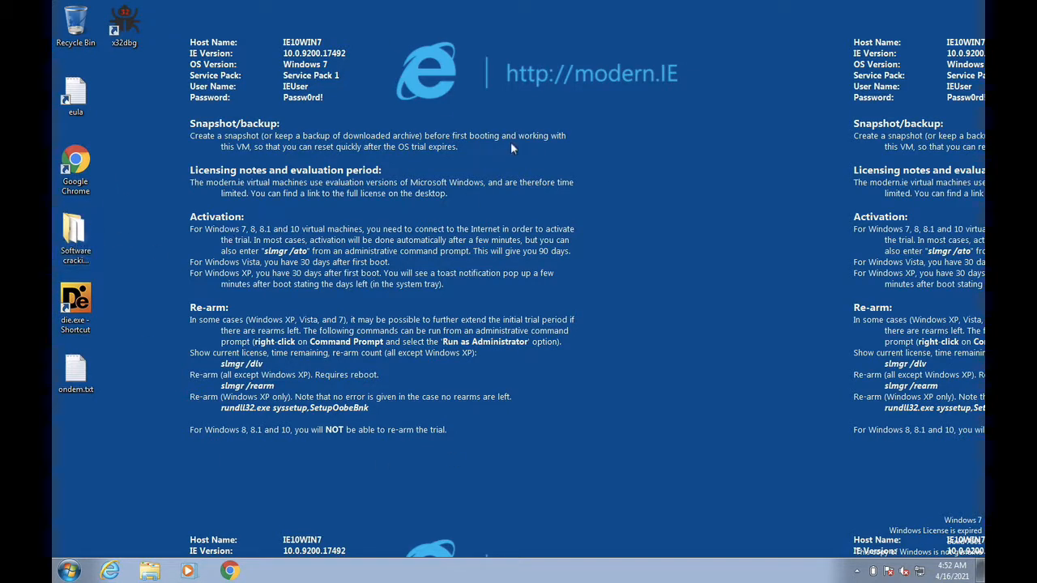
Open the Software cracking tools folder on the Windows 7 desktop
mouse_move(84, 259)
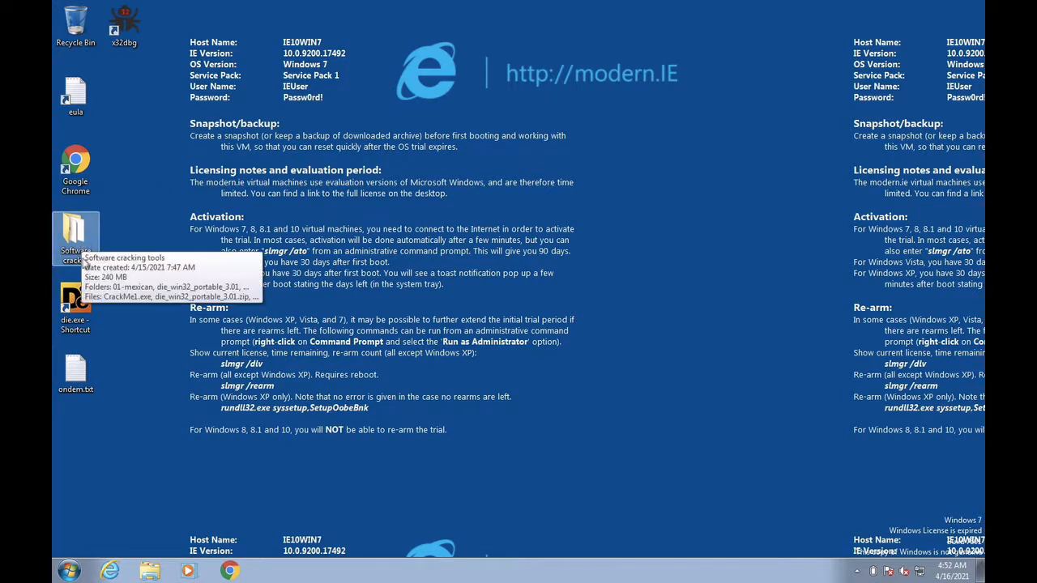
click(87, 240)
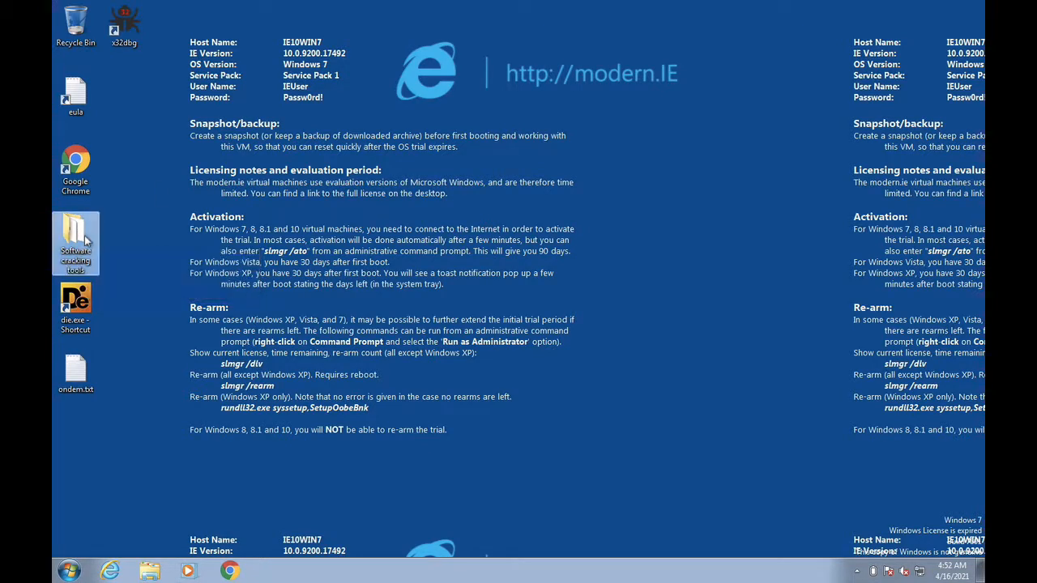
double_click(87, 239)
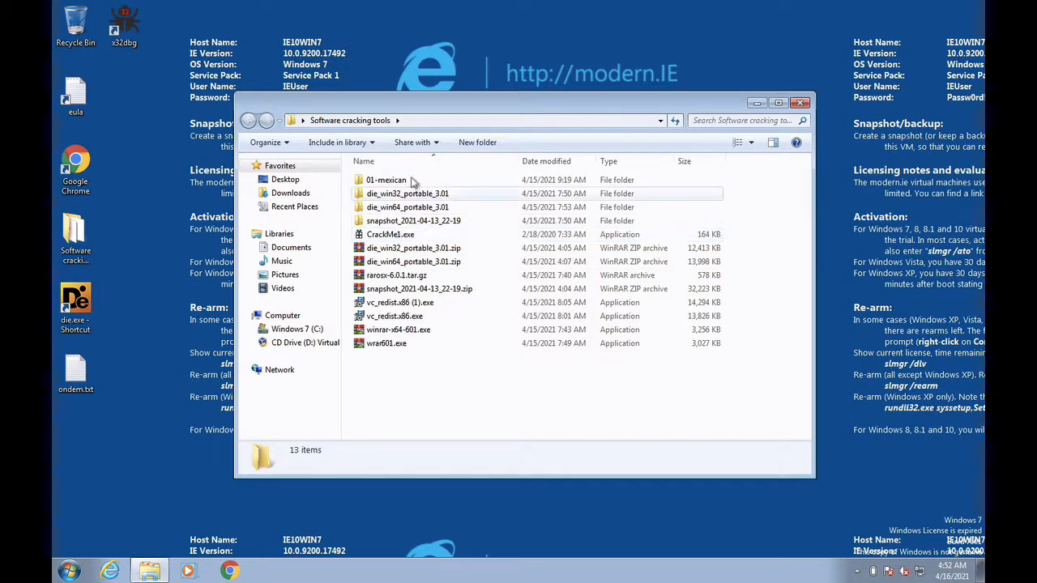
Examine the contents of the 01-mexican folder and return to the Software cracking tools folder
click(385, 180)
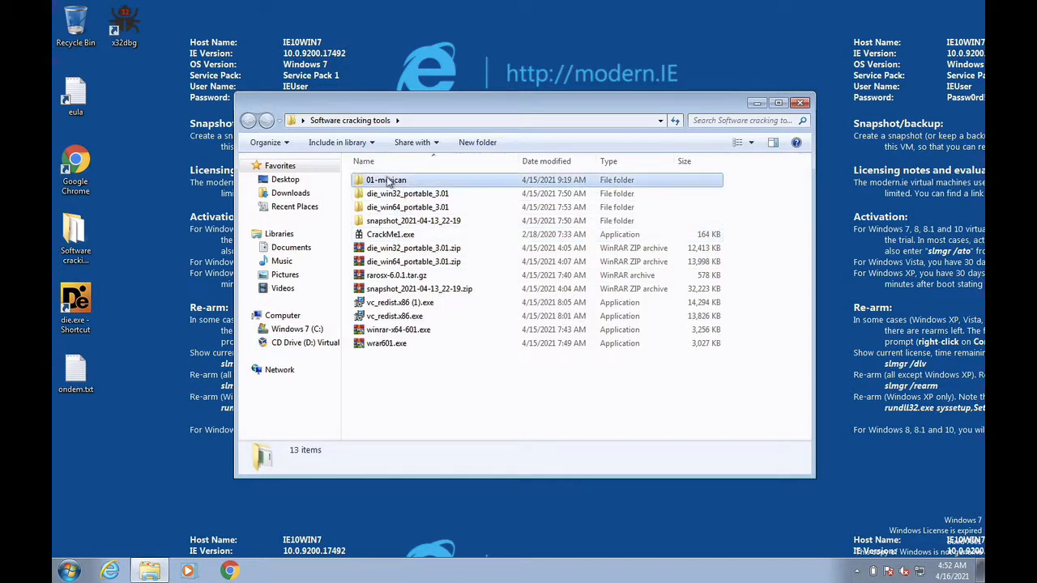
double_click(386, 180)
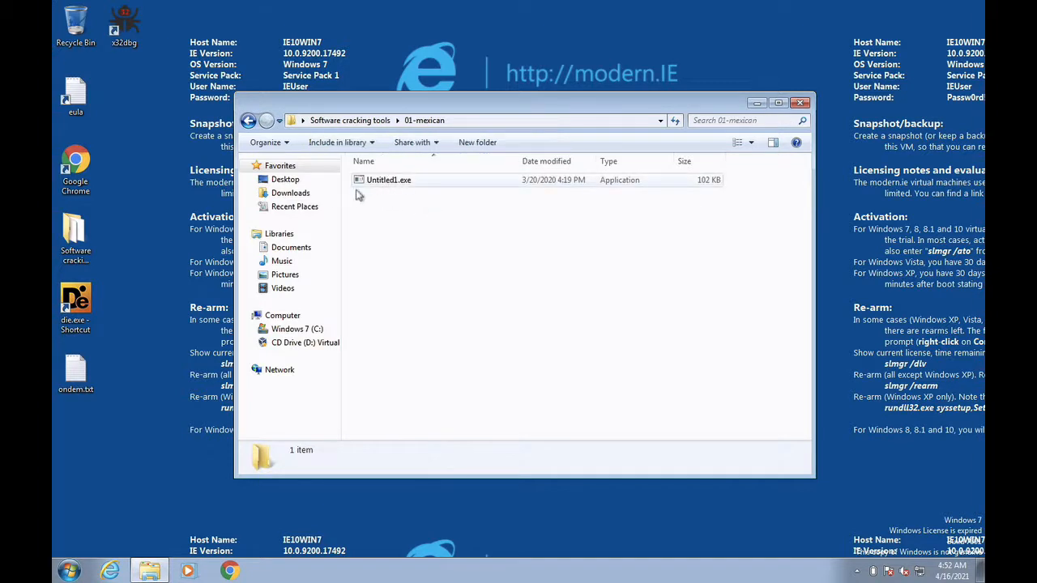
click(248, 121)
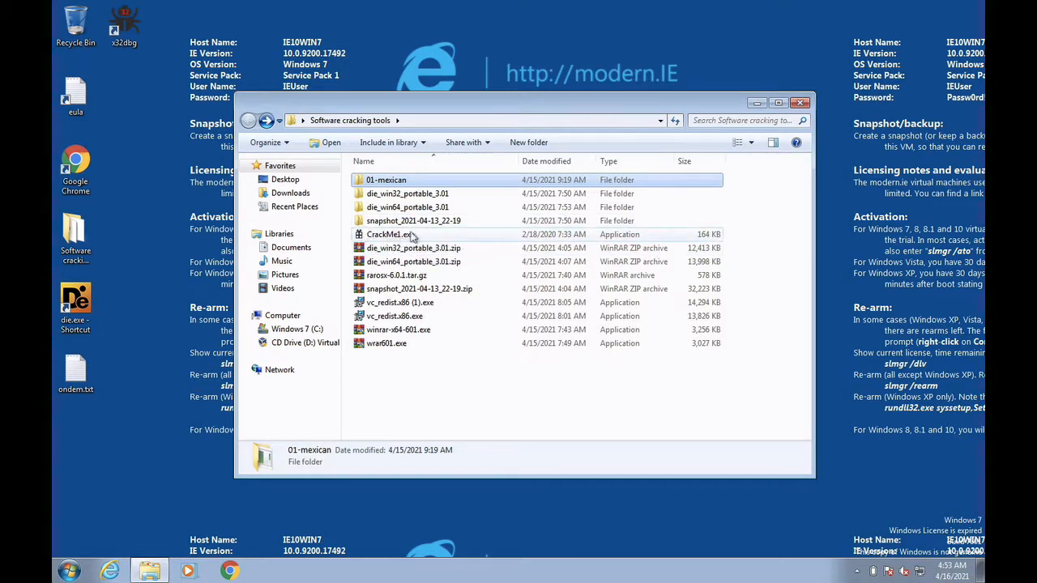
double_click(394, 182)
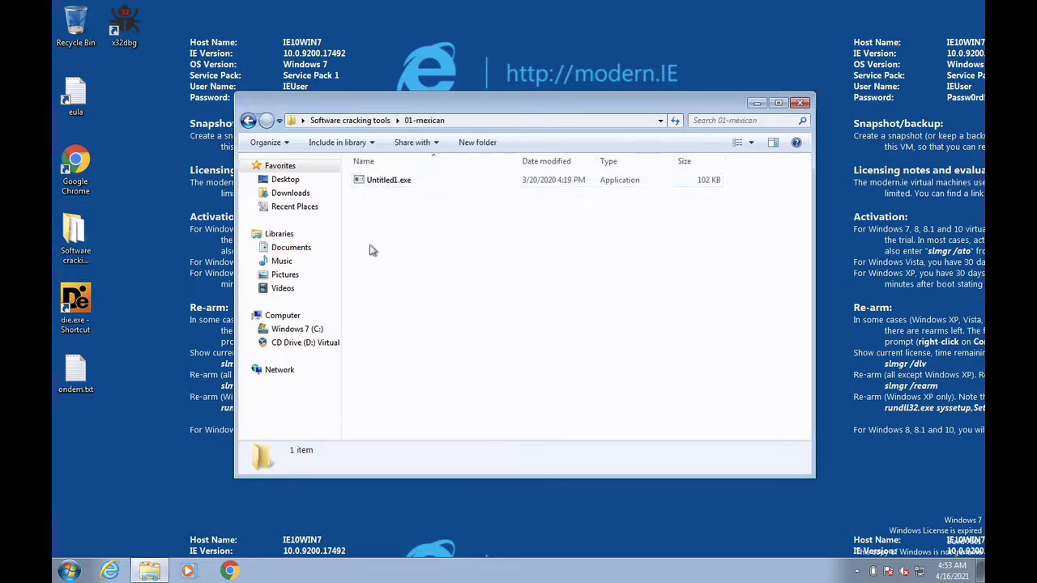
click(249, 121)
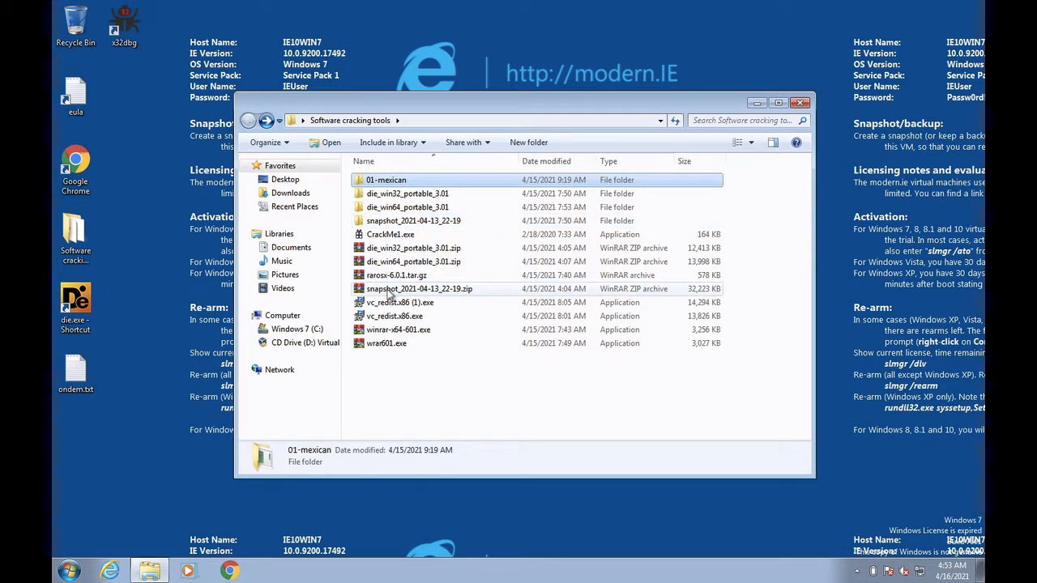
Open the release folder inside the snapshot_2021-04-13_22-19 folder
click(392, 222)
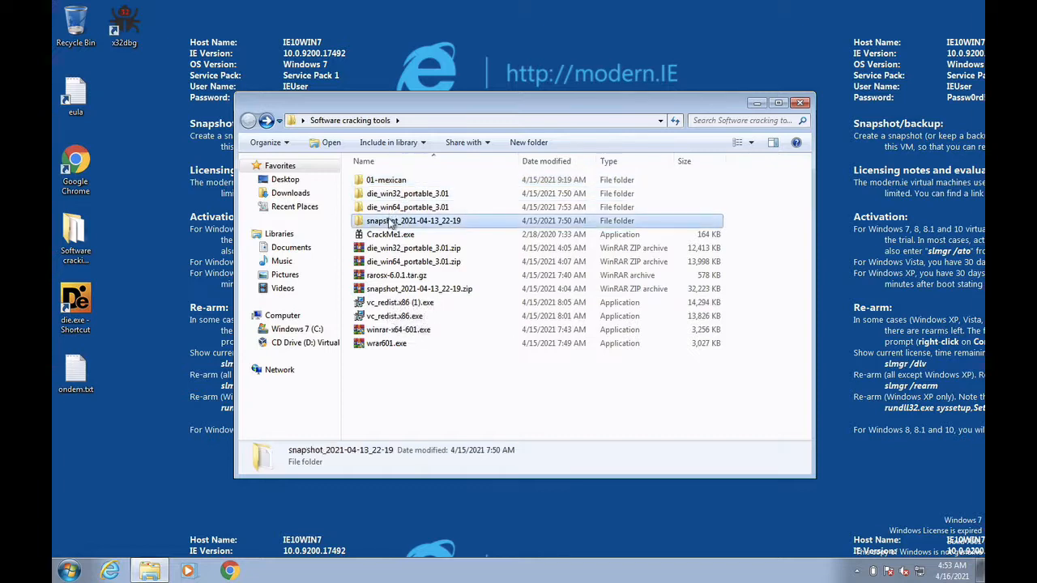
double_click(391, 221)
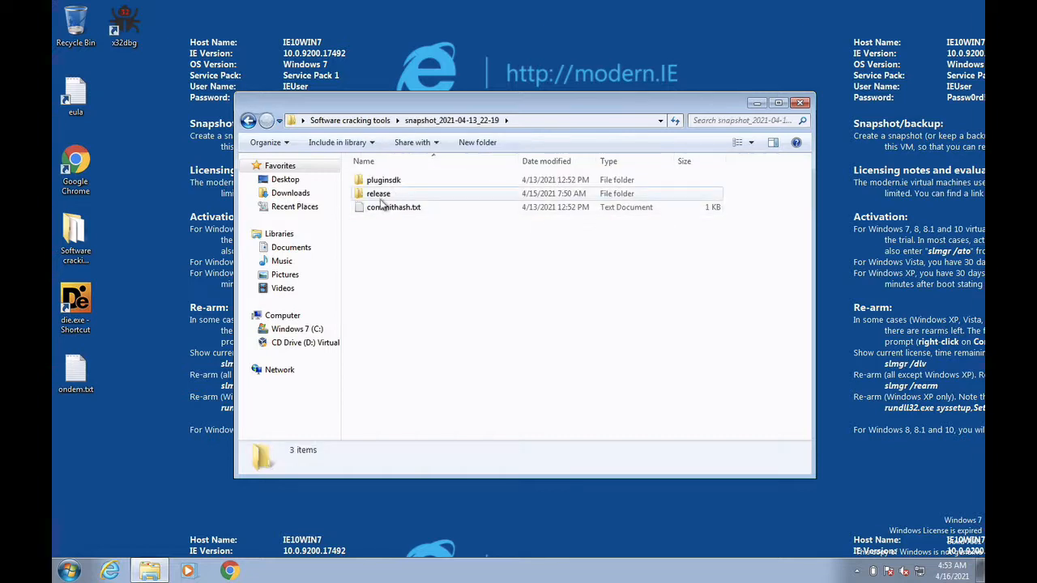
double_click(378, 194)
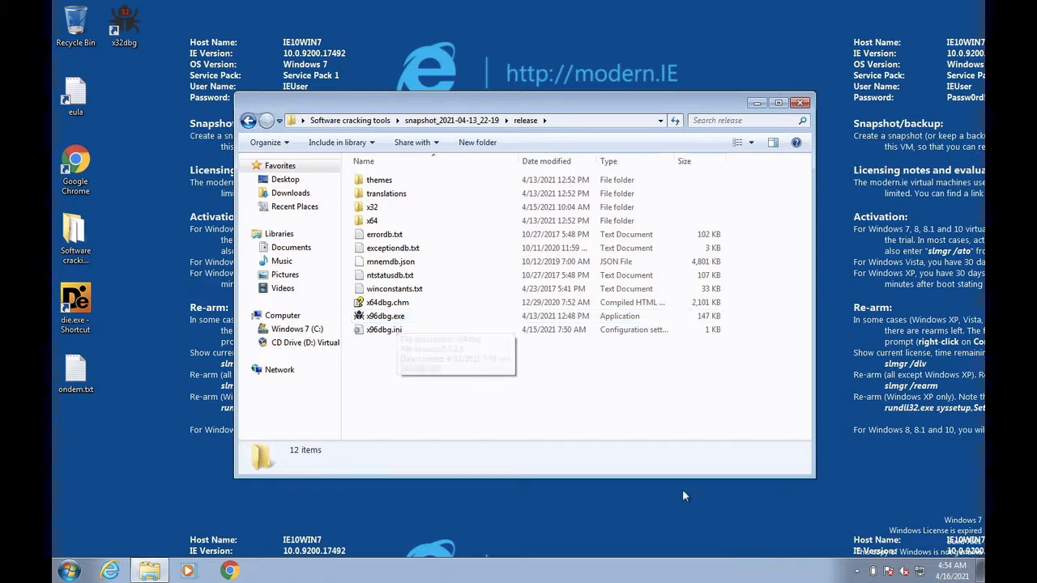
Switch to the Topics note in TextEdit and copy its sentence about the missing api-ms-win-crt-runtime-l1-1-0.dll
mouse_move(617, 562)
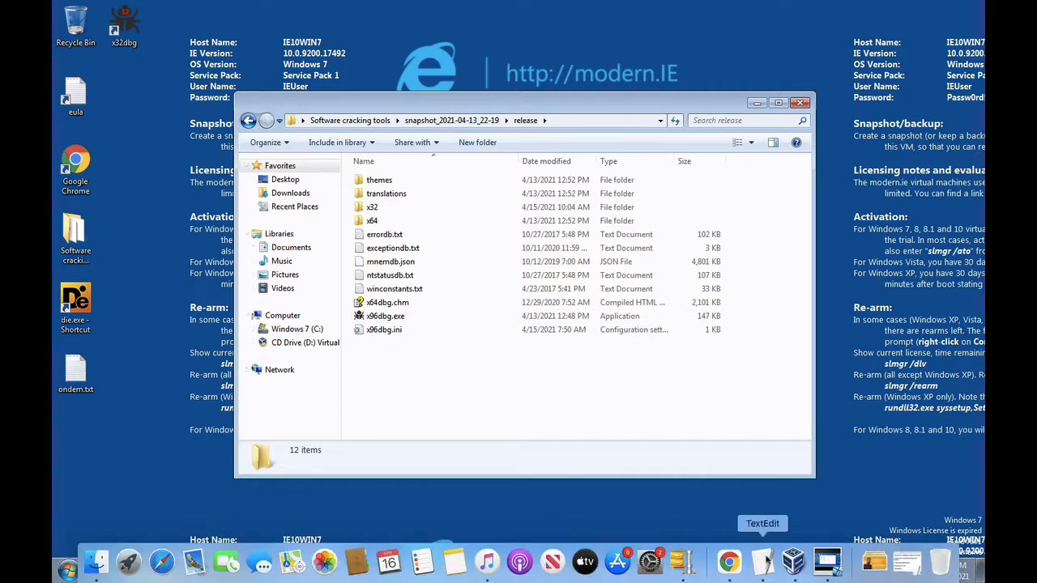
click(906, 561)
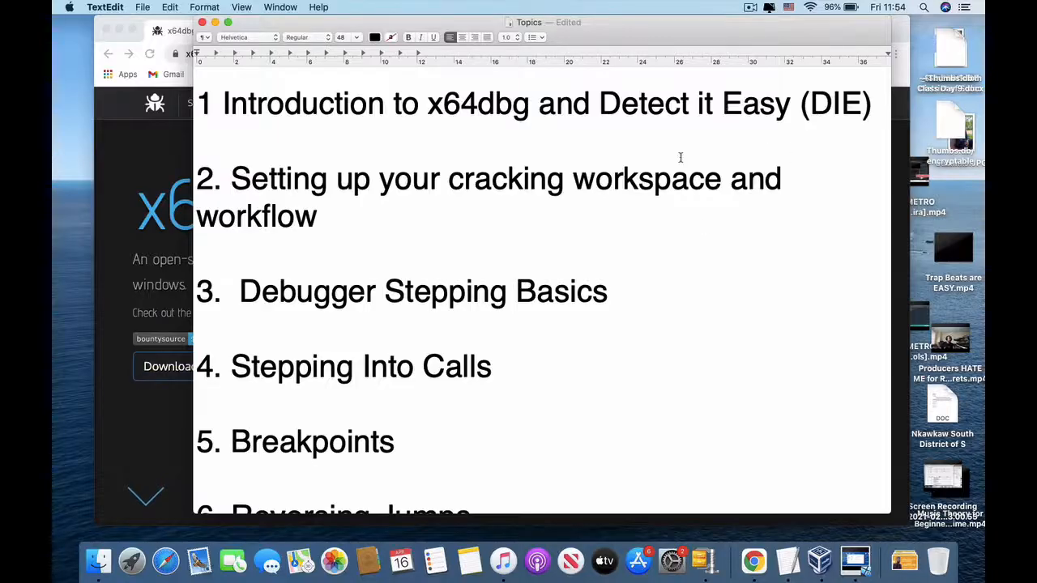
click(299, 114)
key(Up)
key(Up)
key(Up)
key(Up)
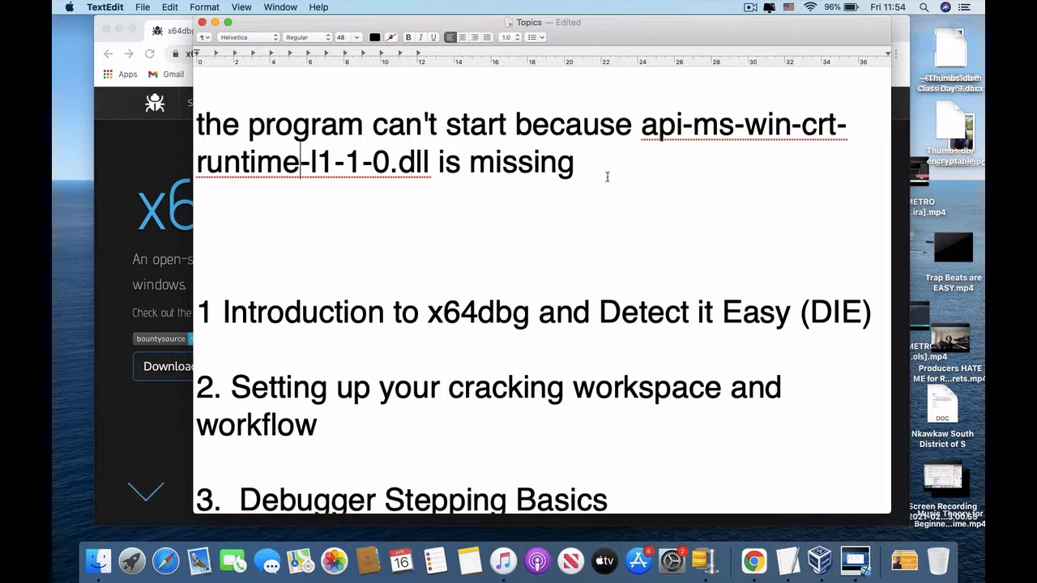
drag(603, 168, 195, 138)
key(super+c)
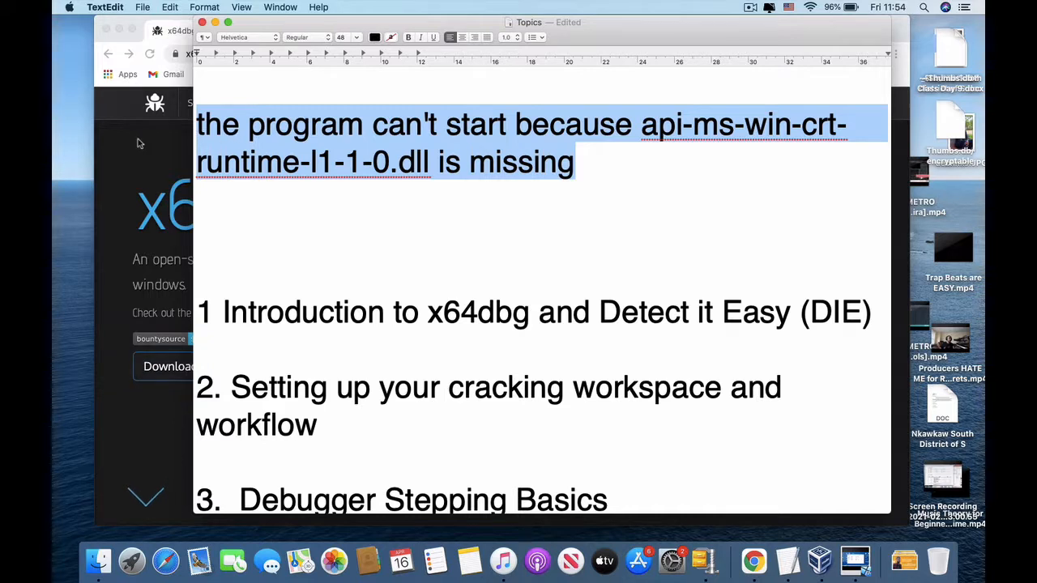
Search Google in a new Chrome tab for "the program can't start because api-ms-win-crt-runtime-l1-1-0.dll is missing"
click(181, 114)
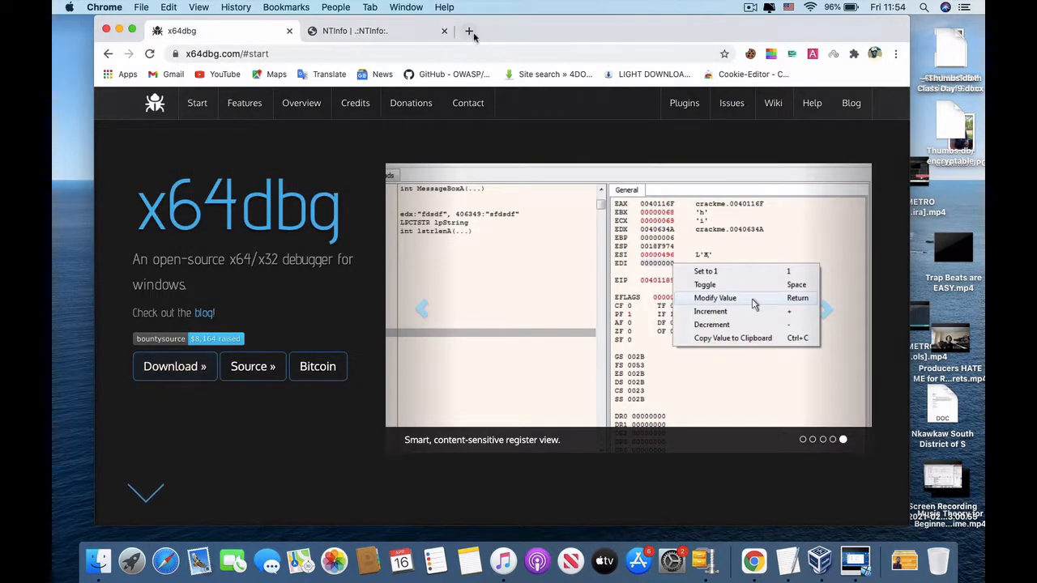
key(super+t)
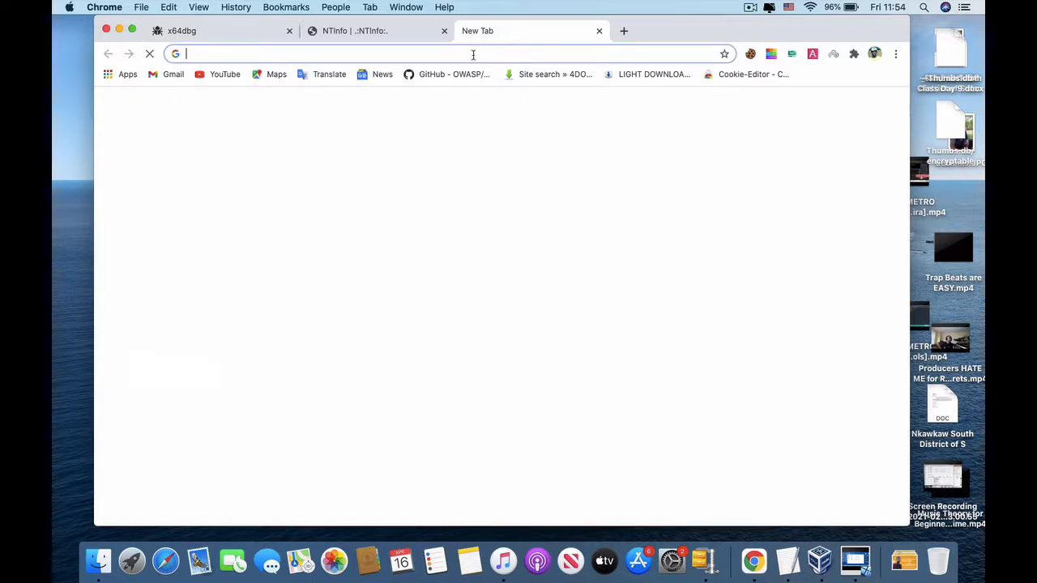
text(google.com)
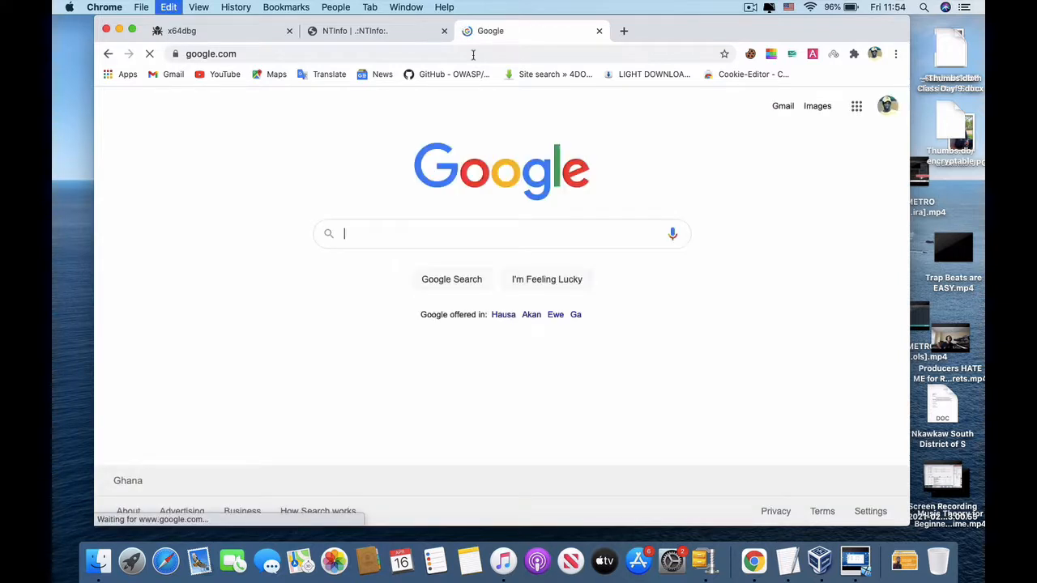
key(super+v)
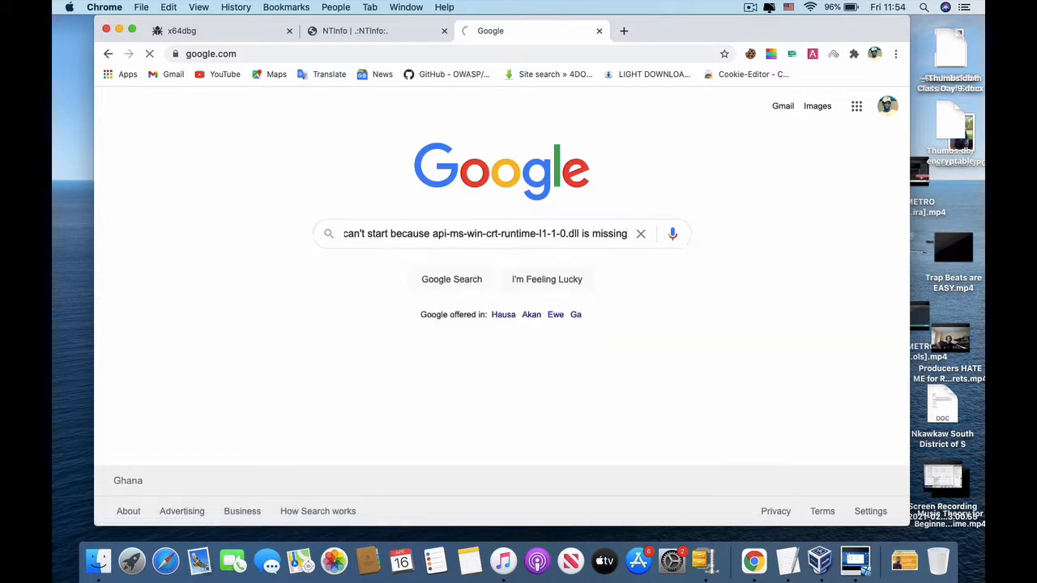
key(Return)
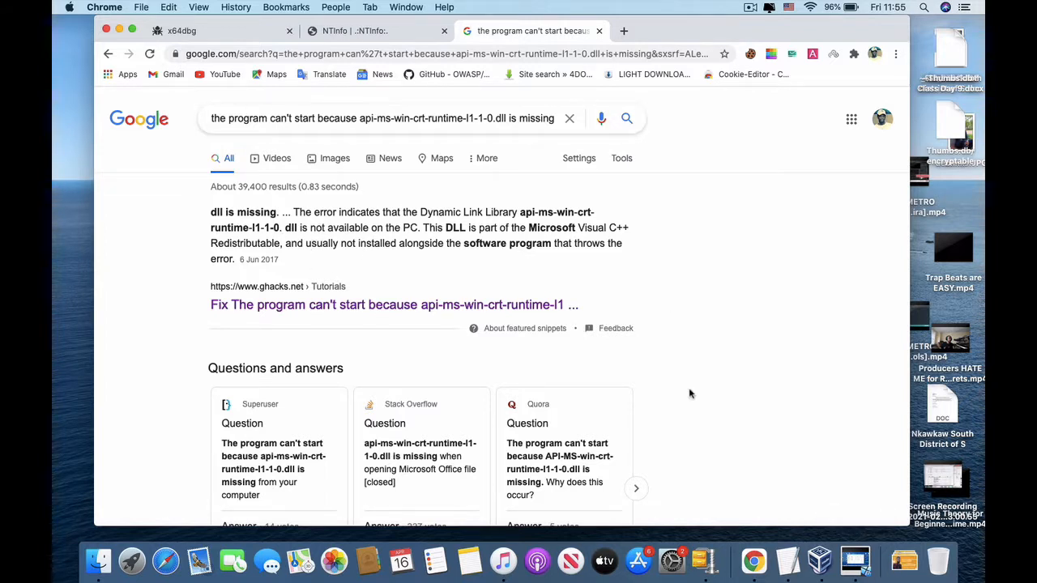
Switch to the Windows 7 virtual machine and return from the release folder to the Software cracking tools folder
click(856, 559)
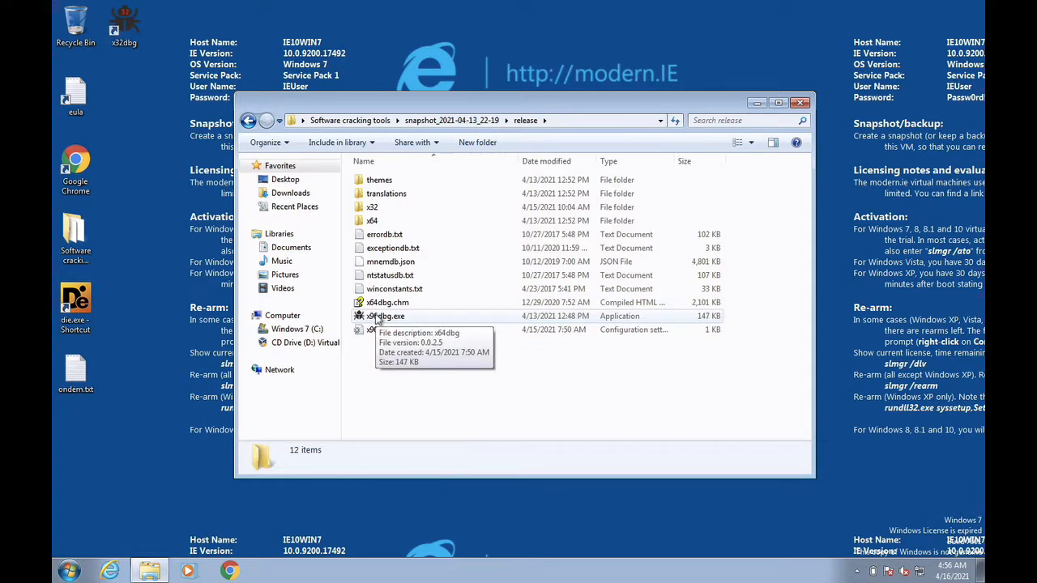
click(248, 121)
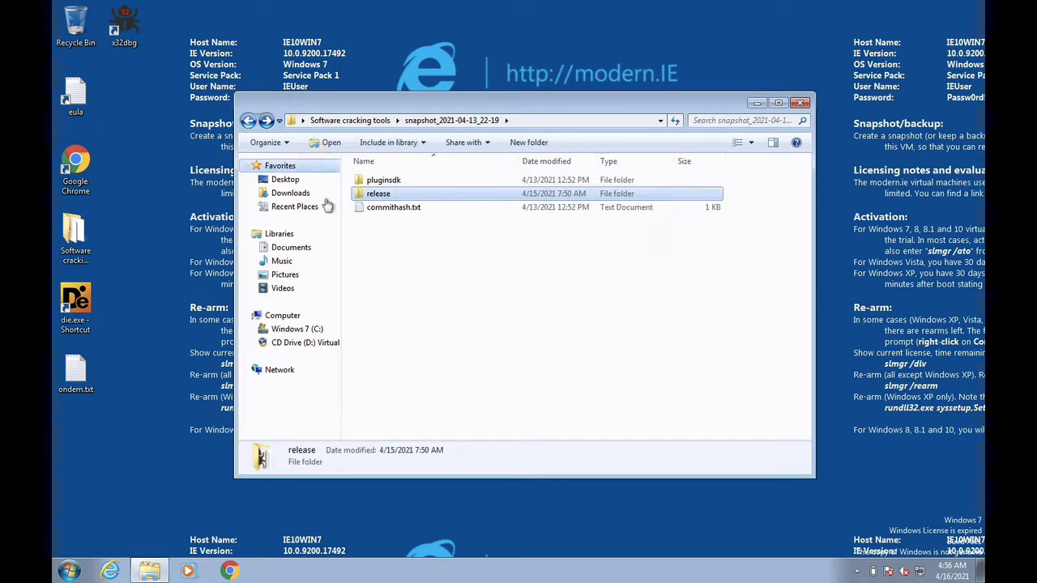
click(249, 121)
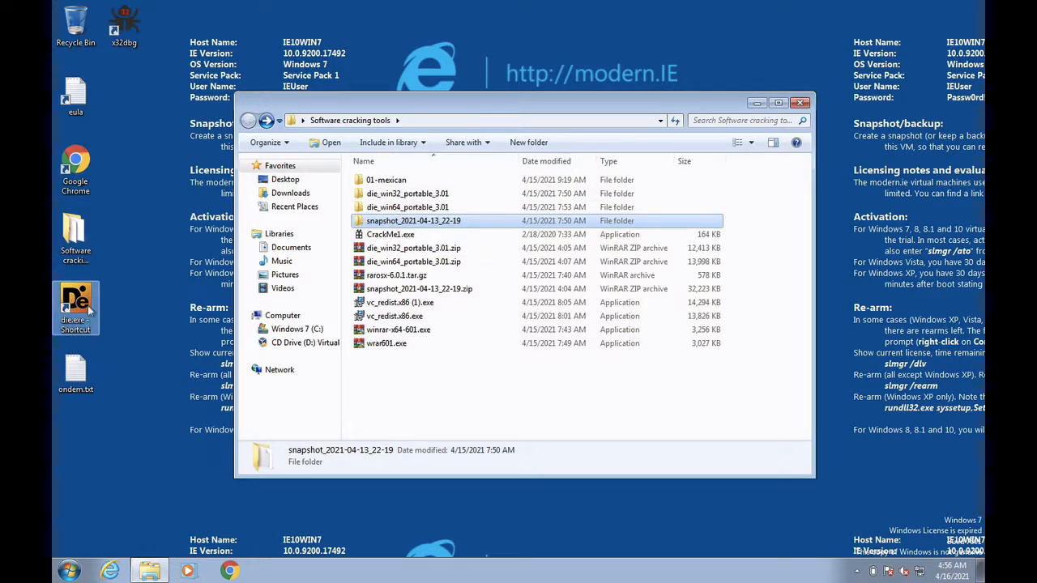
Examine the die_win32_portable folder containing die.exe and go back to its parent folder, die_win32_portable_3.01
double_click(411, 194)
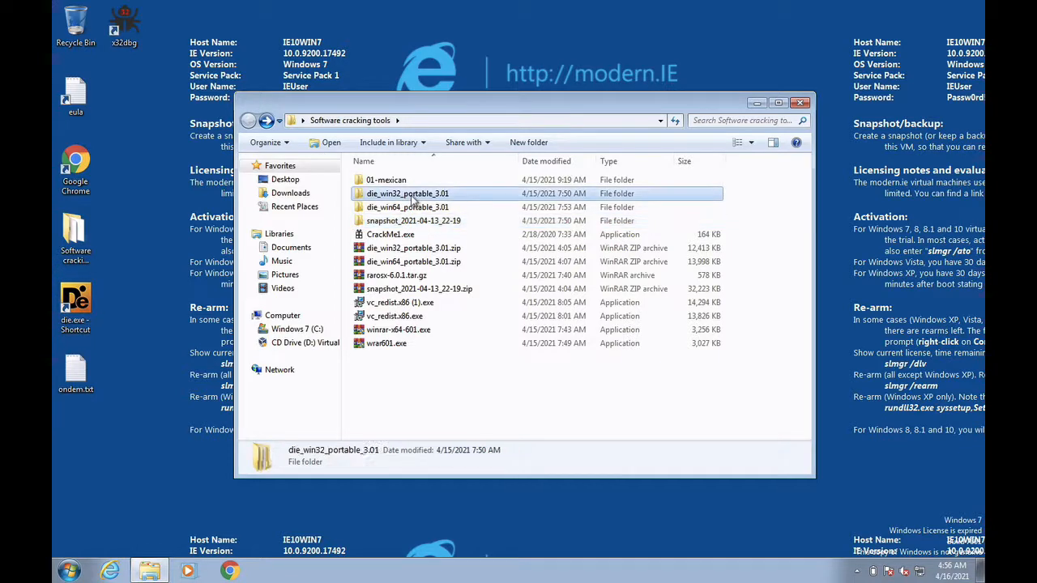
double_click(385, 180)
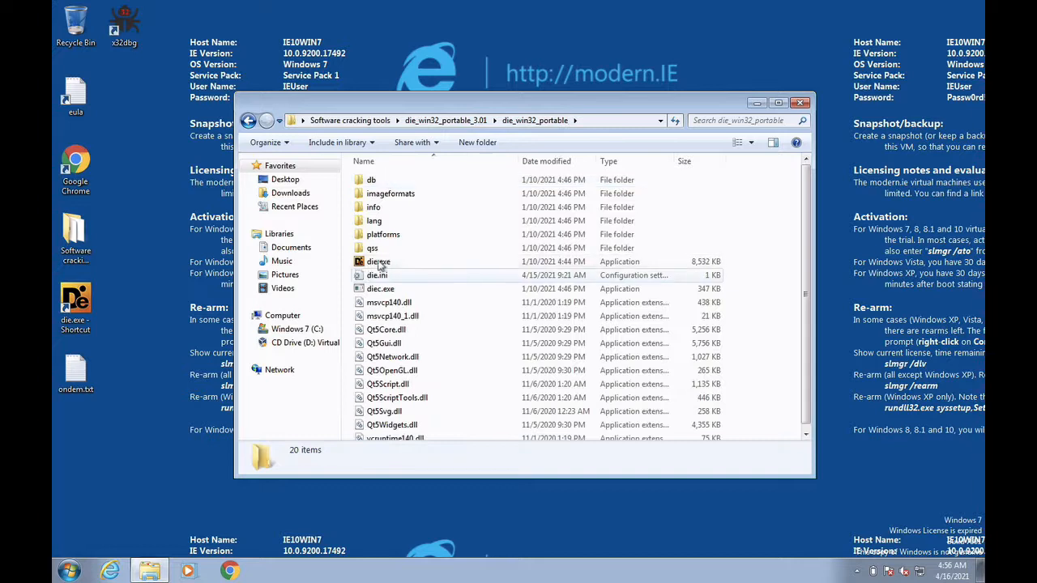
click(85, 312)
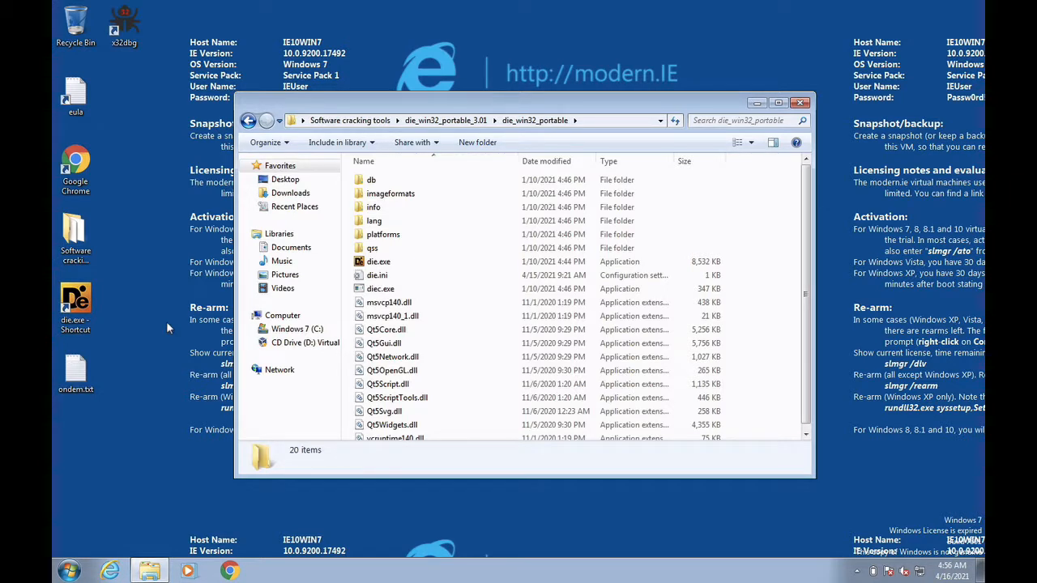
click(248, 121)
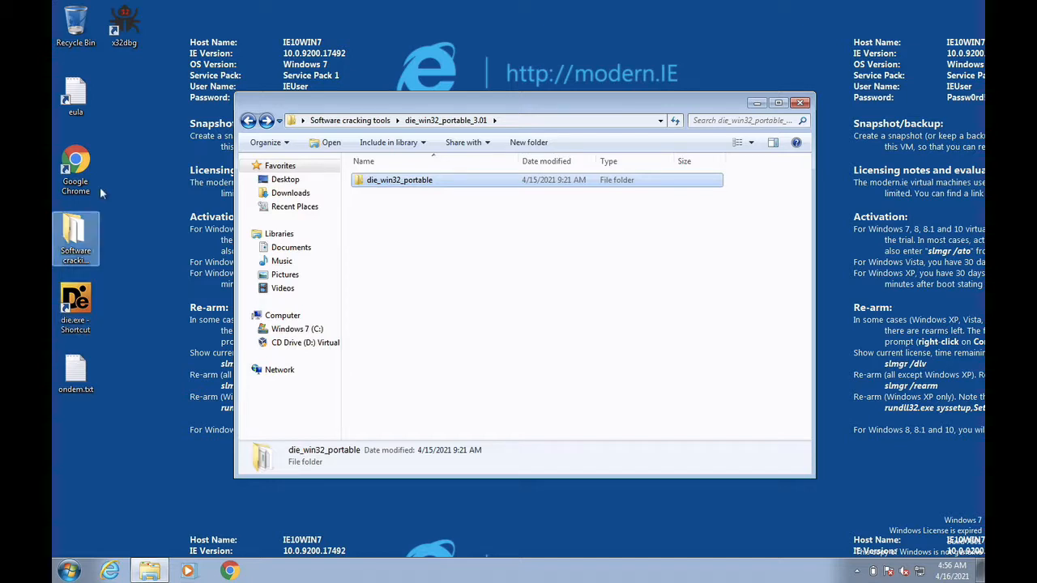
Launch x32dbg and Detect It Easy from their desktop shortcuts, and minimize the folder window covering them
double_click(134, 25)
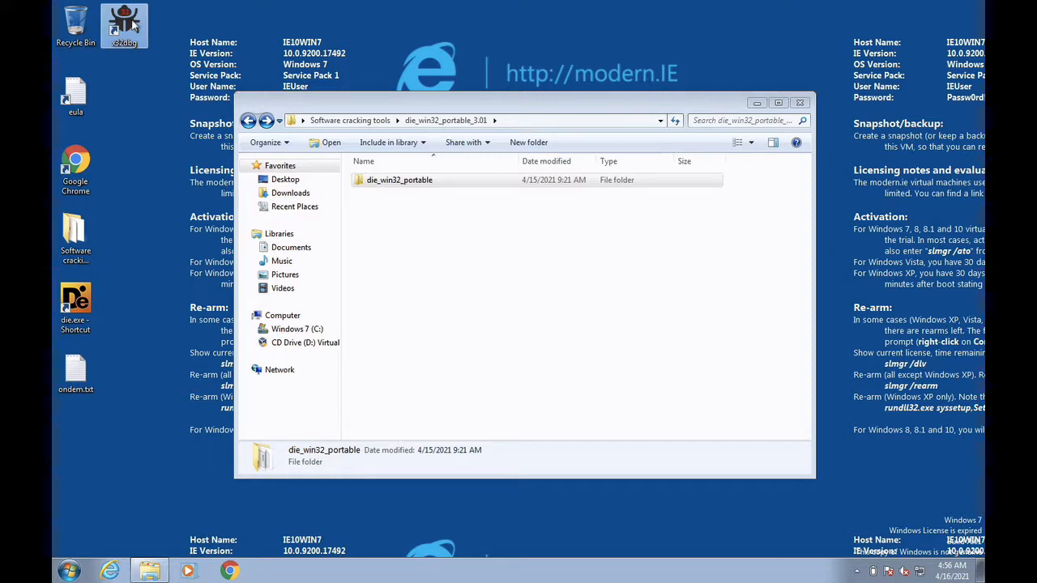
click(84, 308)
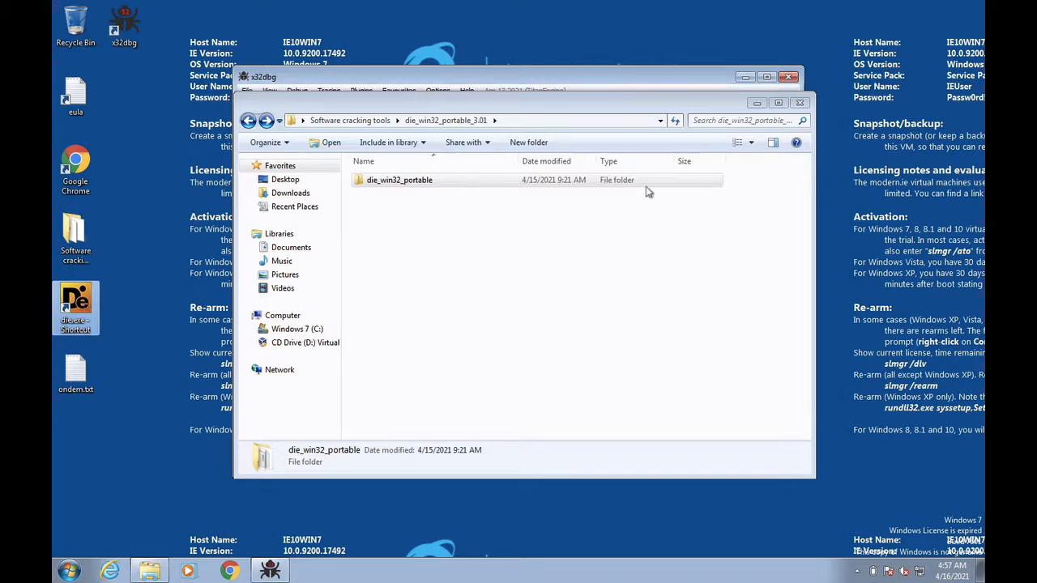
click(755, 103)
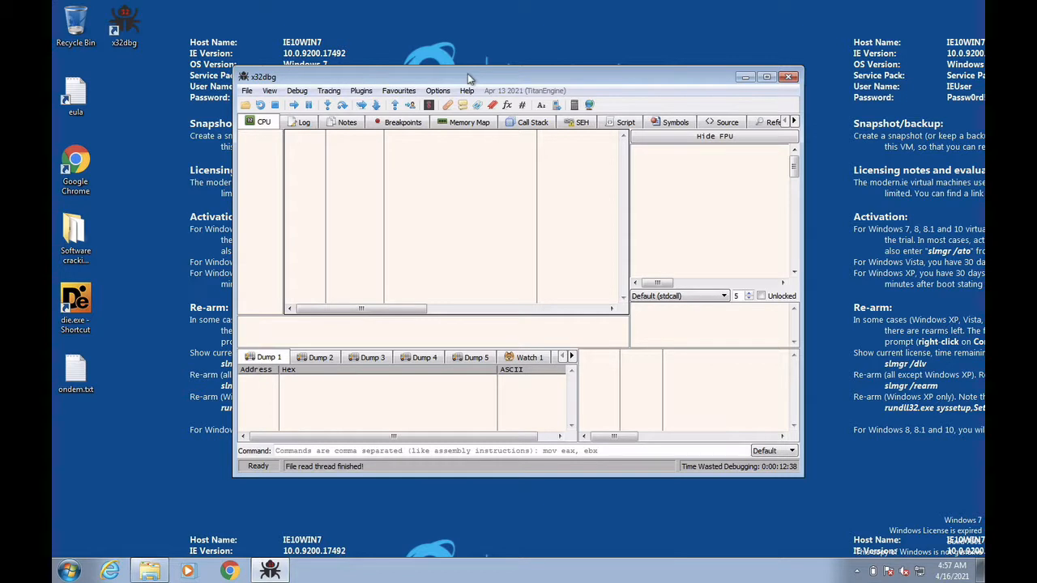
drag(468, 78, 499, 75)
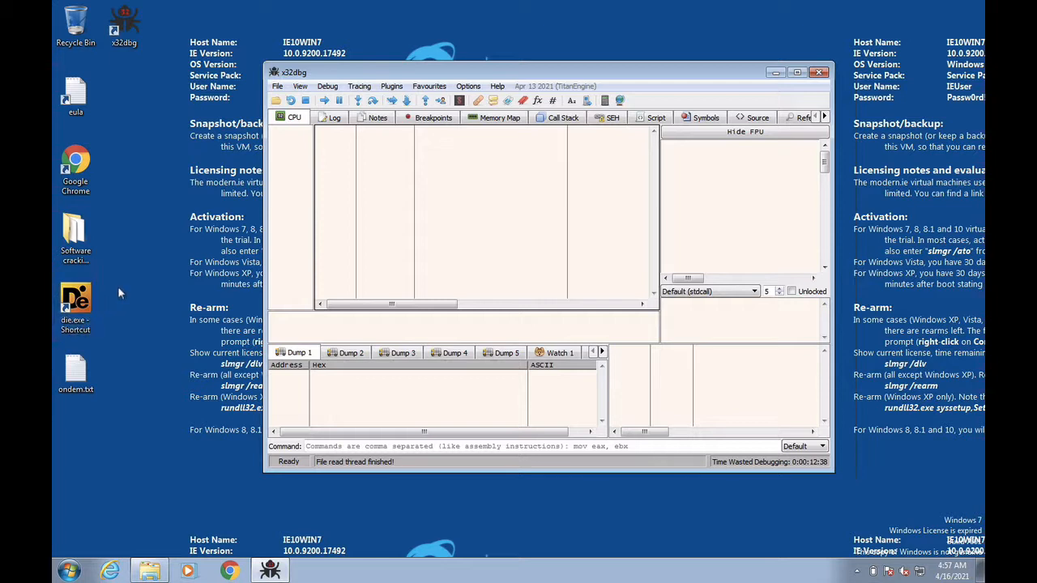
mouse_move(334, 563)
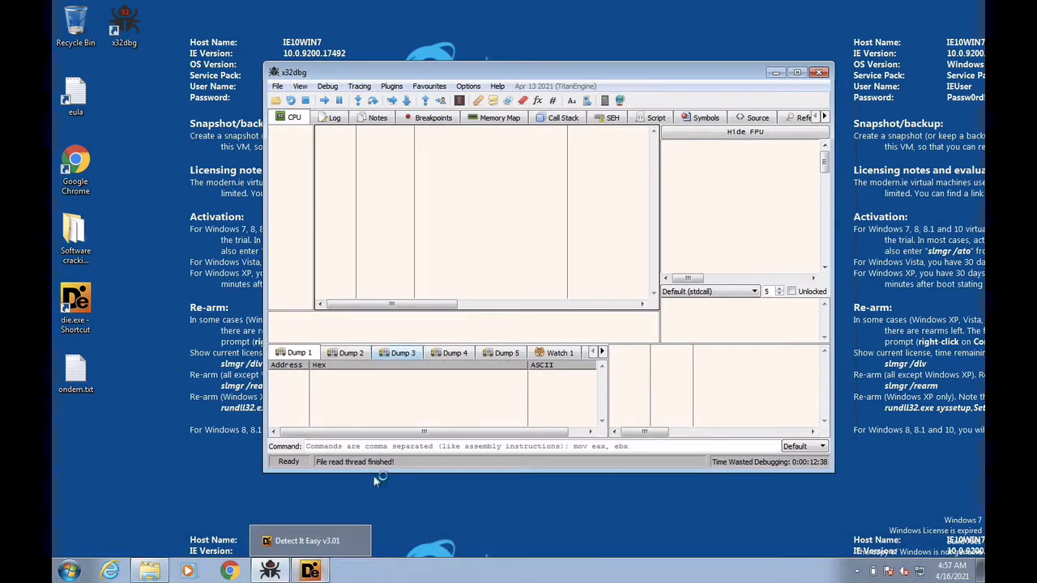
click(312, 571)
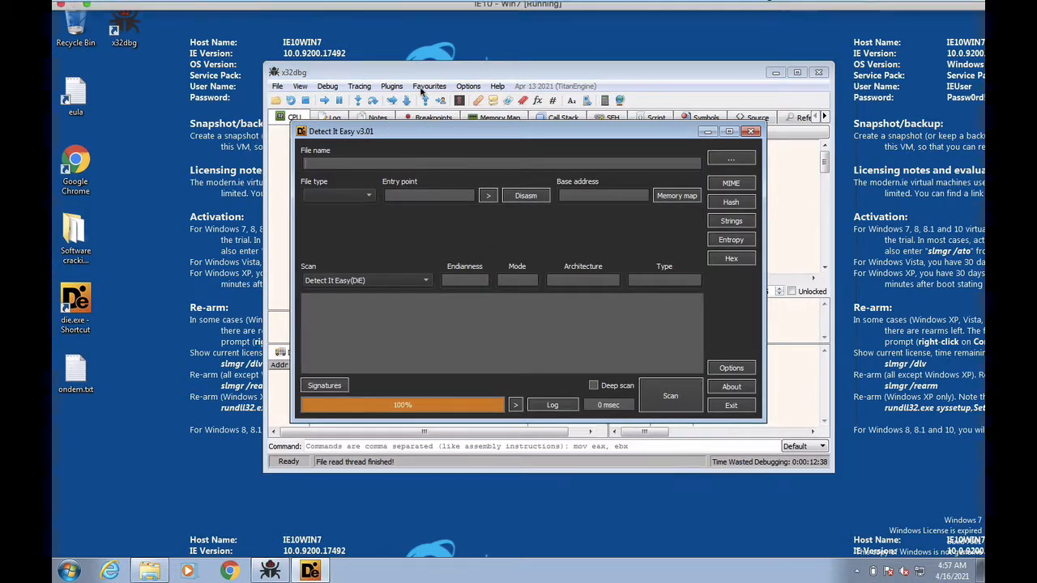
Arrange the x32dbg and Detect It Easy windows side by side with a partial overlap, leaving x32dbg in front
drag(449, 132, 350, 120)
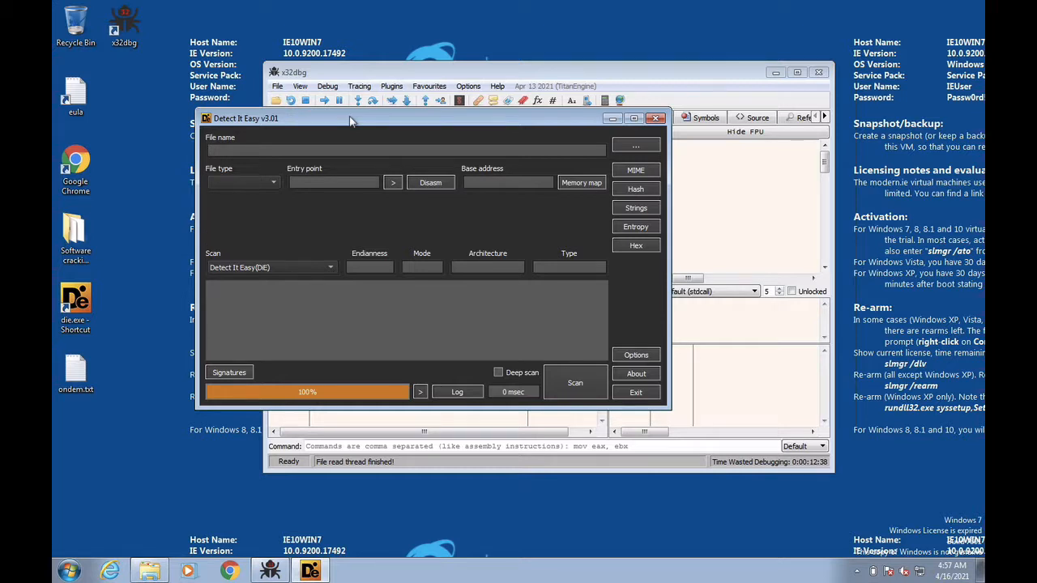
drag(350, 120, 364, 120)
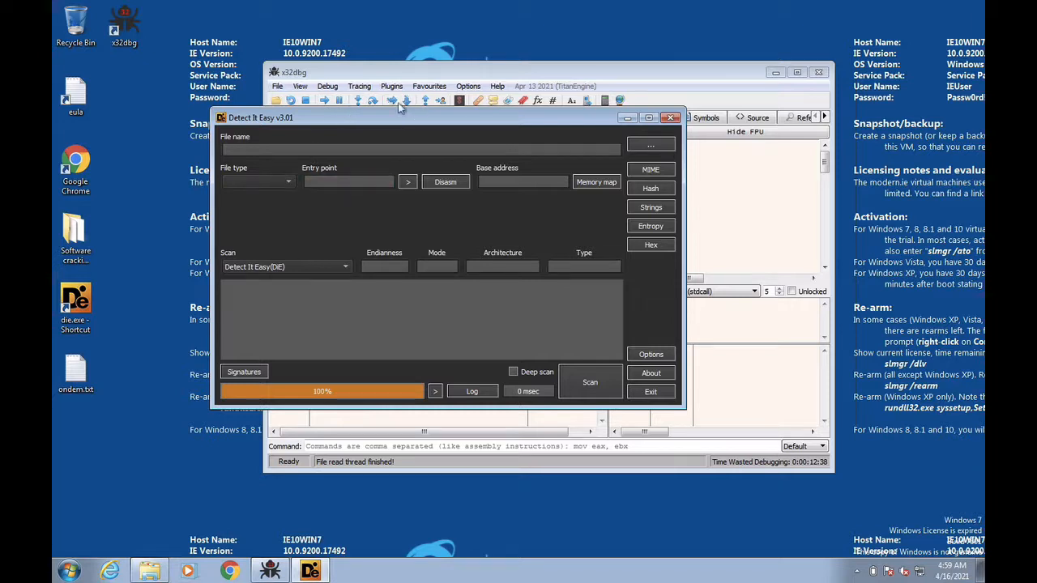
drag(384, 118, 640, 162)
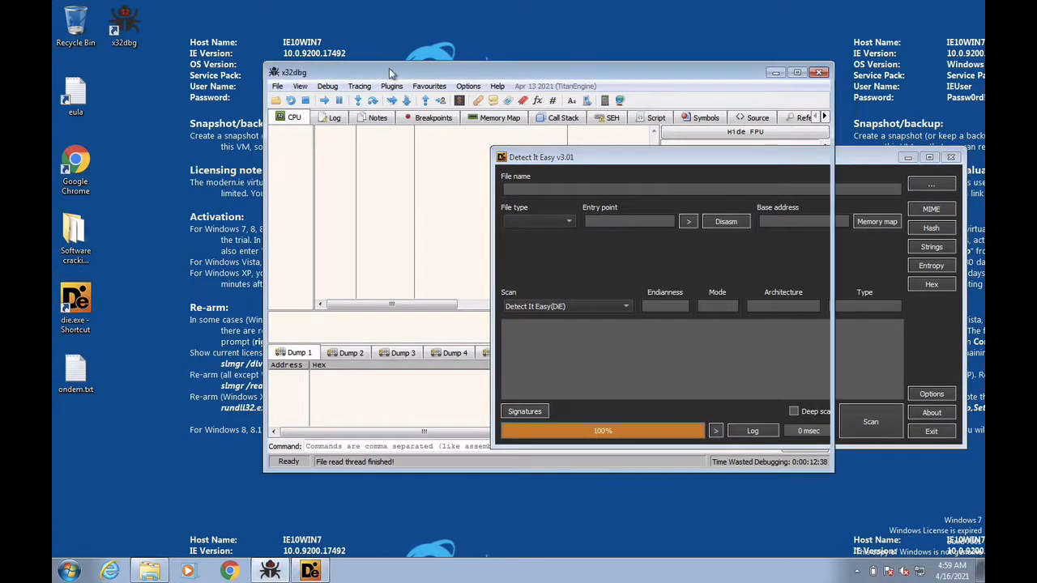
drag(390, 74, 327, 78)
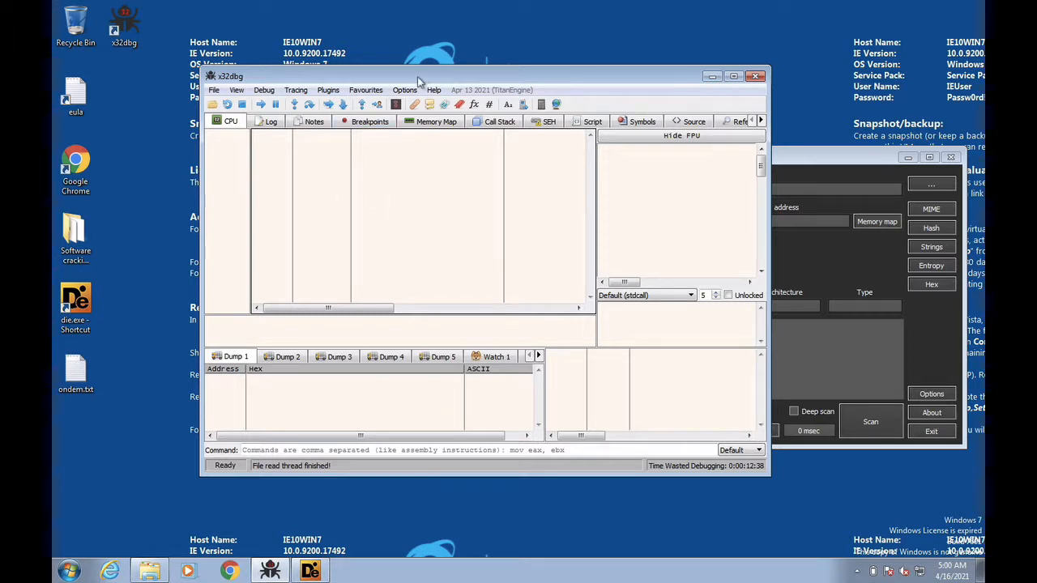
drag(436, 77, 409, 75)
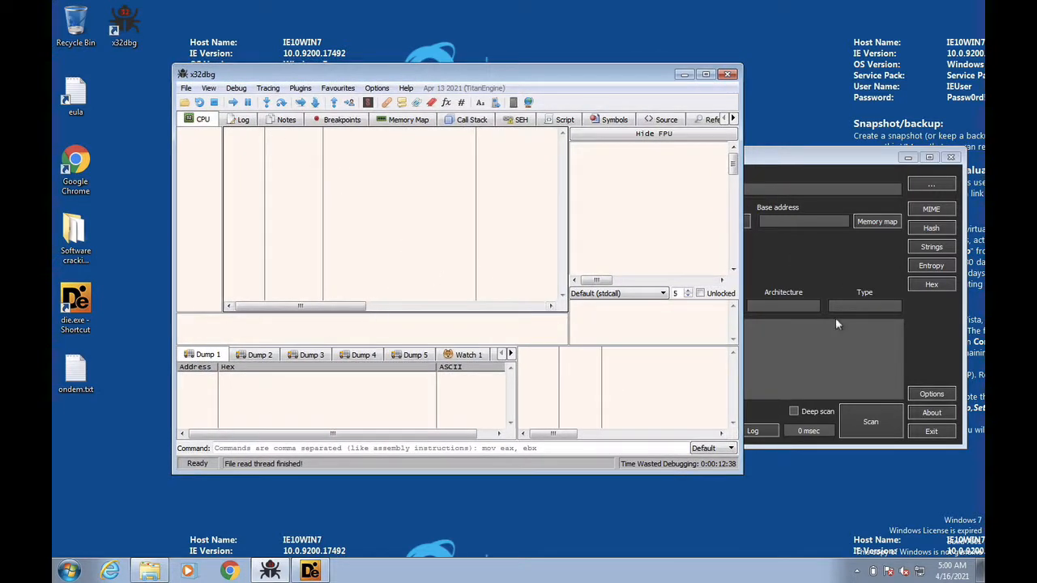
click(797, 158)
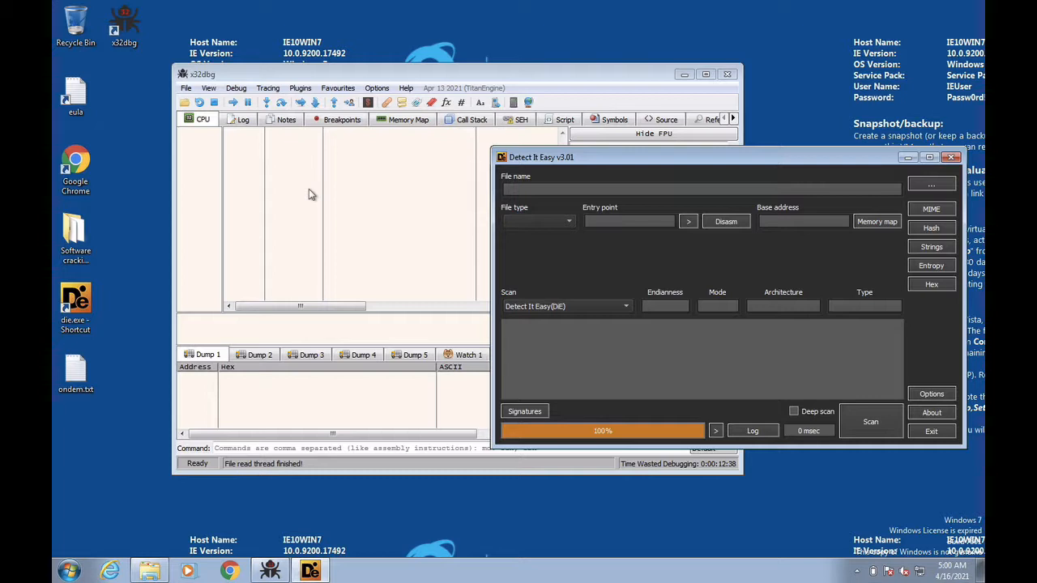
click(339, 74)
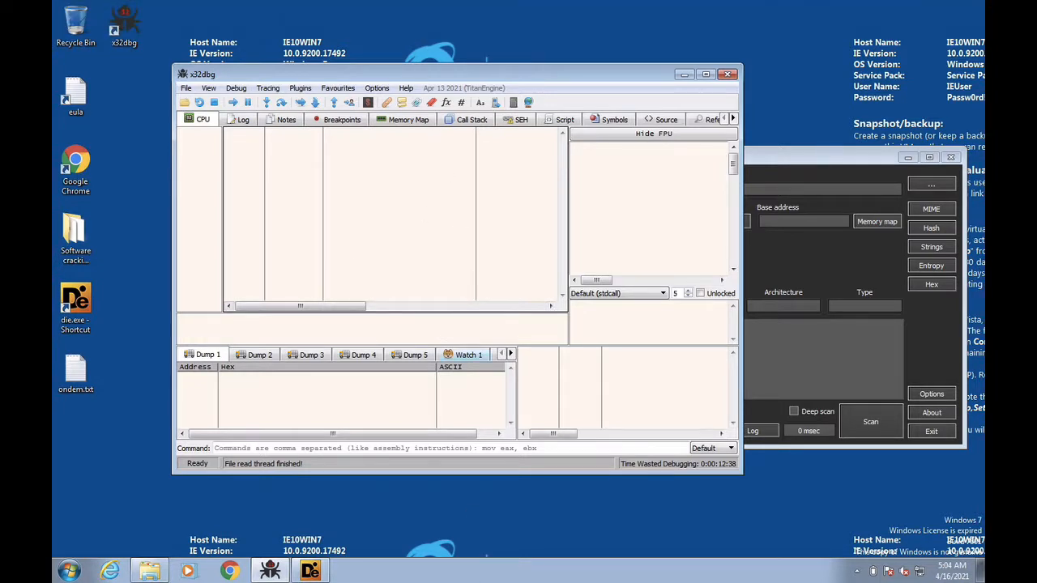
Review the list of lesson topics in the TextEdit Topics note and return to the Windows 7 virtual machine
mouse_move(786, 576)
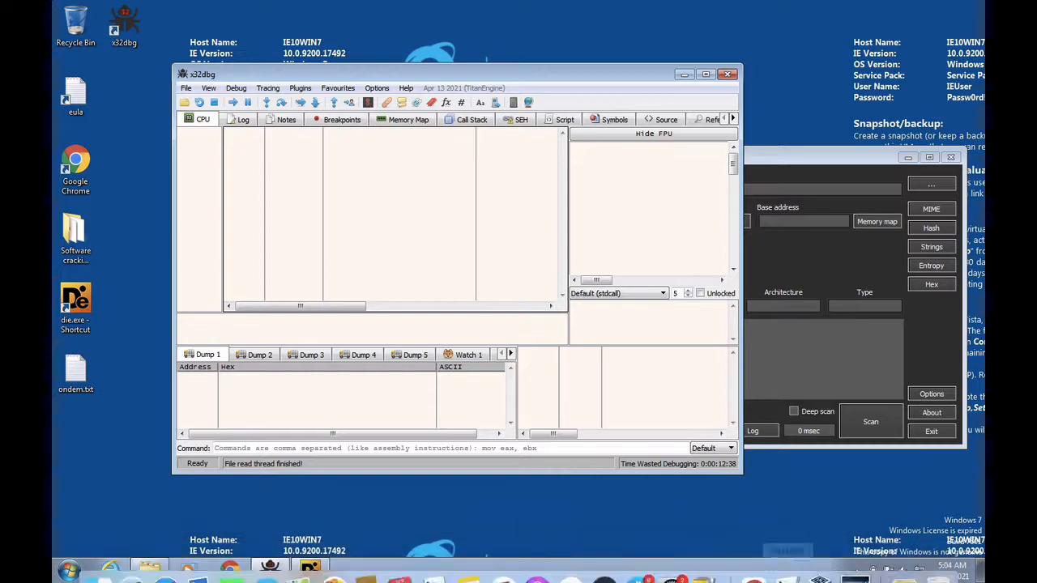
click(786, 564)
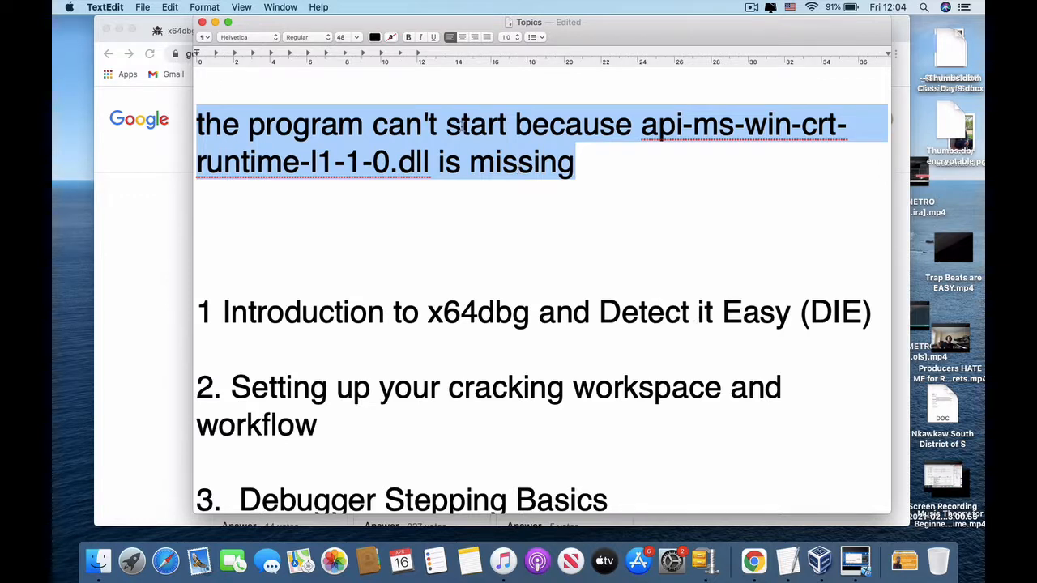
click(857, 561)
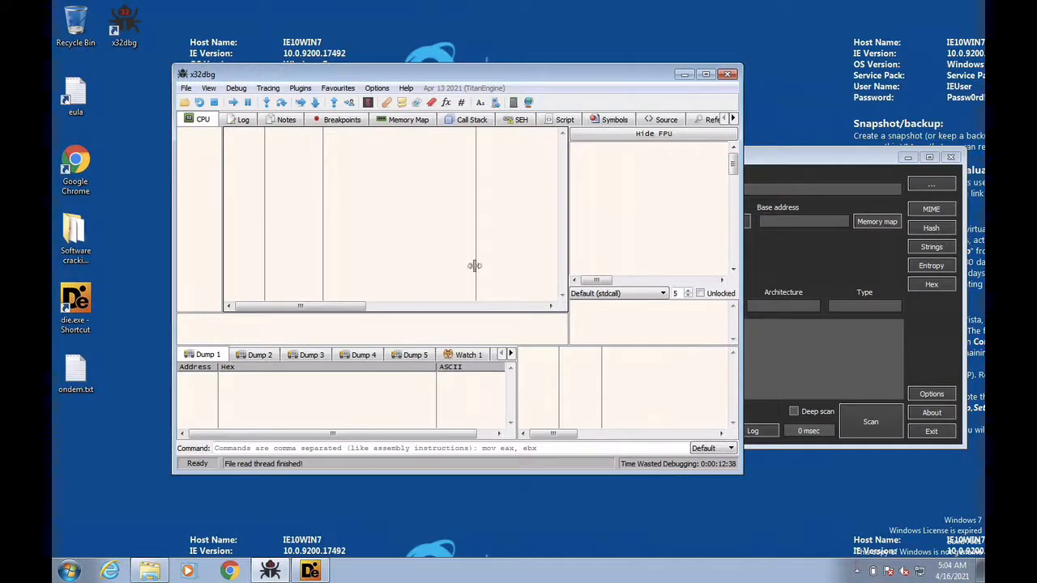
Open the Software cracking tools folder from the desktop and bring x32dbg and Detect It Easy in front of it
double_click(93, 233)
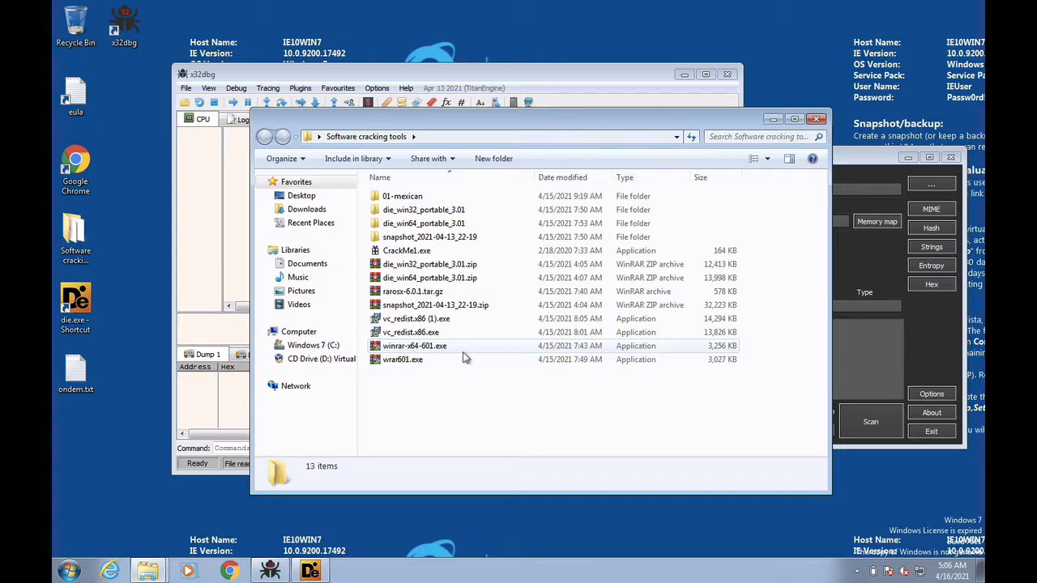
mouse_move(822, 569)
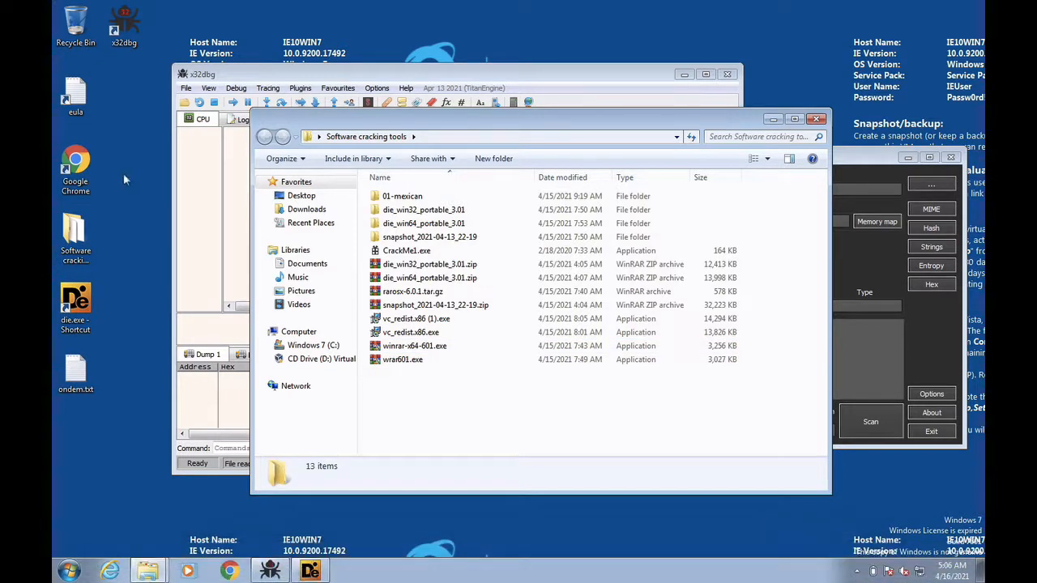
click(275, 77)
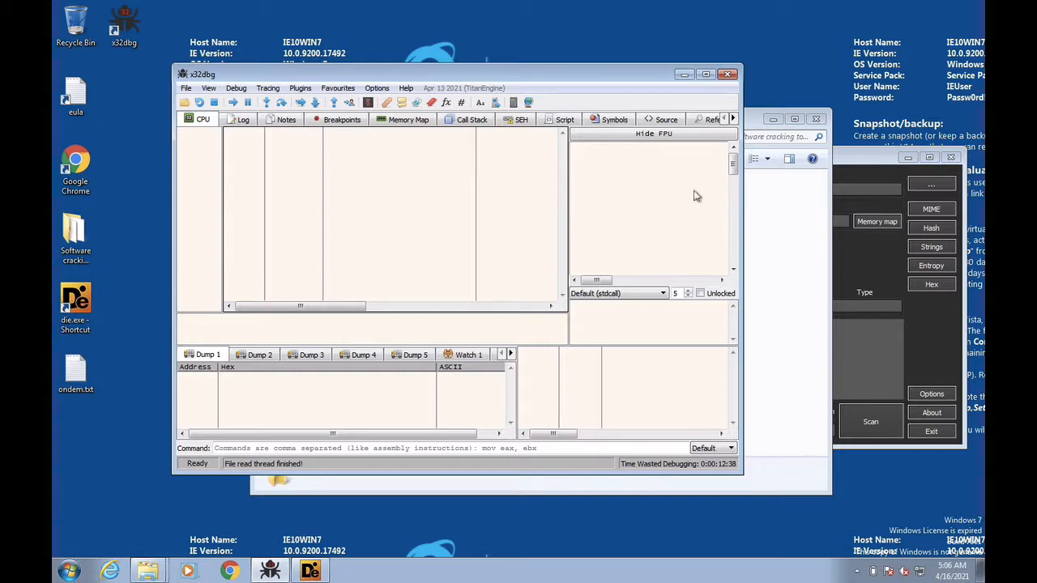
click(856, 158)
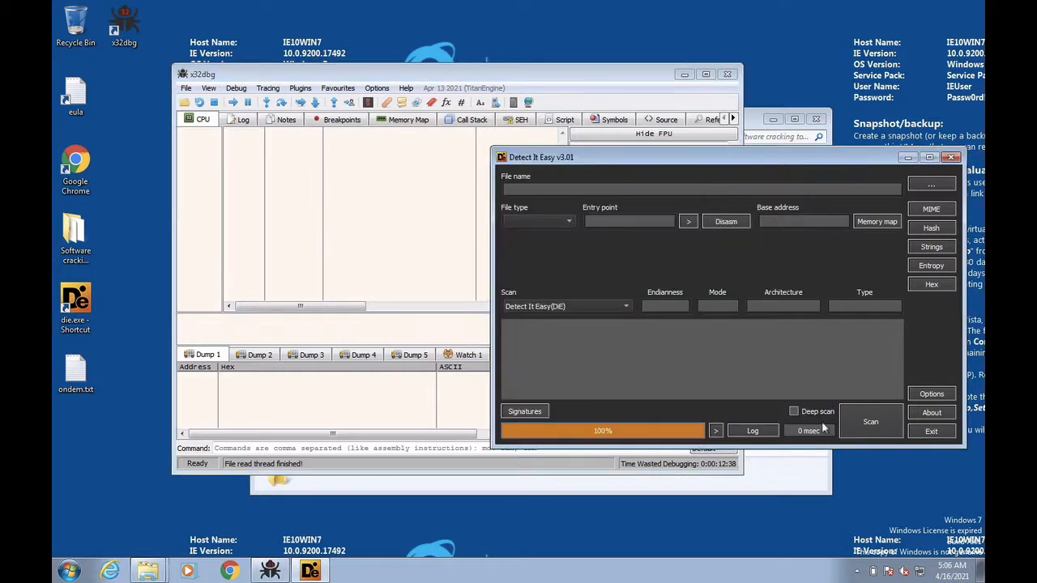